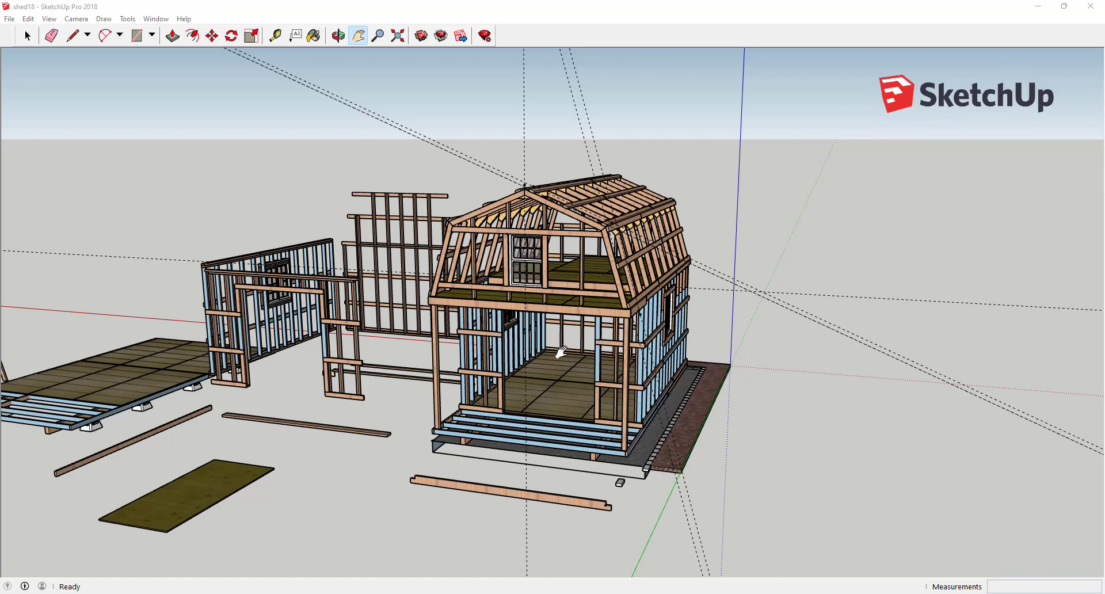
Step: Orbit around the shed to a low front-oblique view of its side wall
{"action": "scroll", "coordinate": [569, 357], "scroll_direction": "up", "scroll_amount": 5}
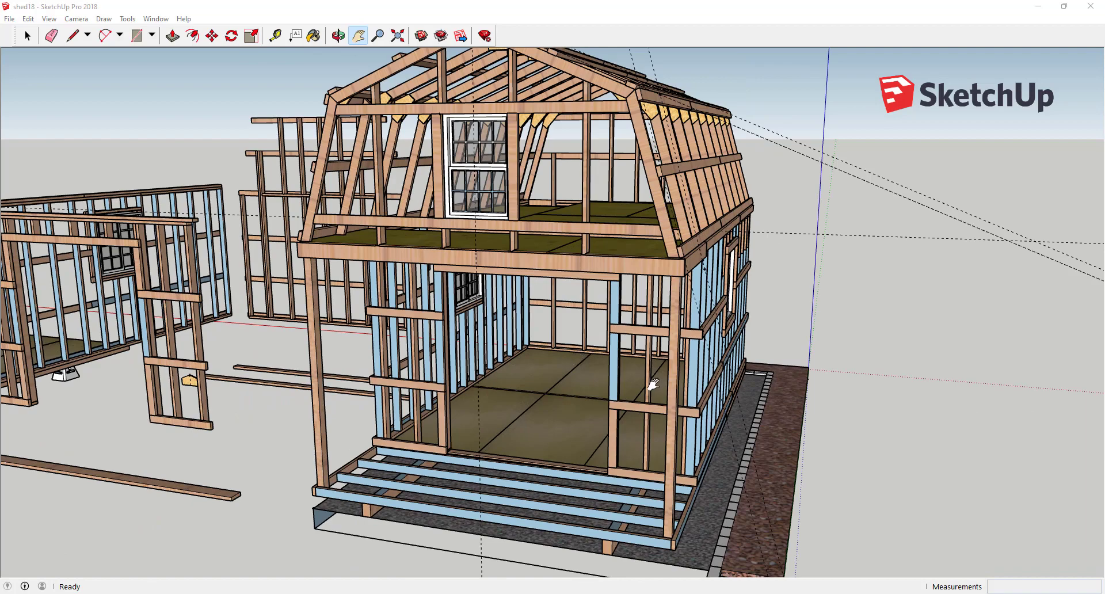
{"action": "scroll", "coordinate": [653, 446], "scroll_direction": "down", "scroll_amount": 5}
{"action": "middle_click_drag", "start_coordinate": [655, 440], "coordinate": [560, 432]}
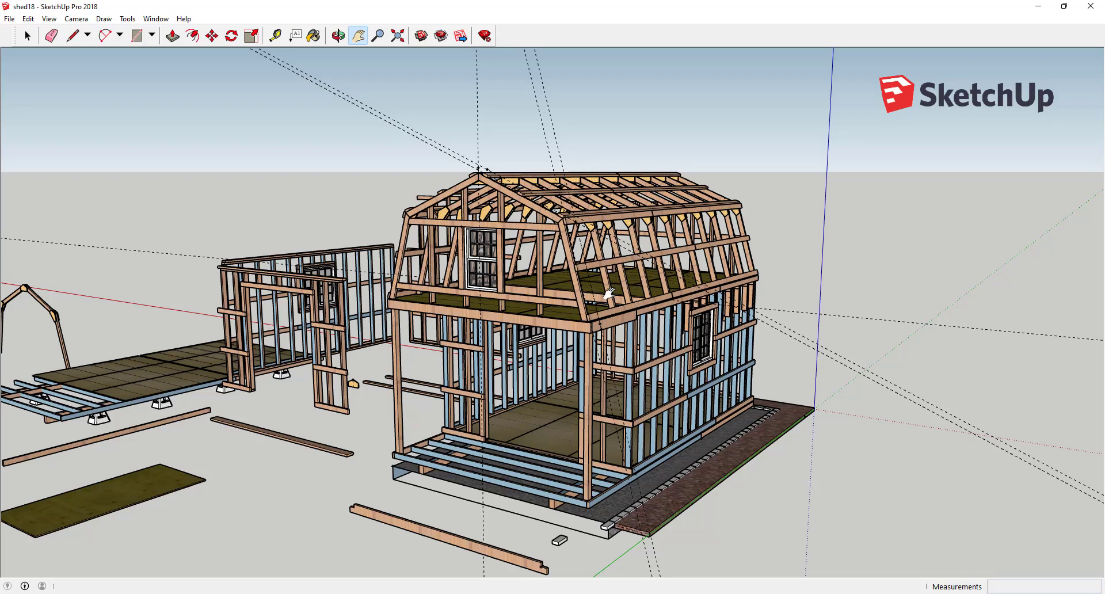
{"action": "middle_click_drag", "start_coordinate": [607, 295], "coordinate": [947, 340]}
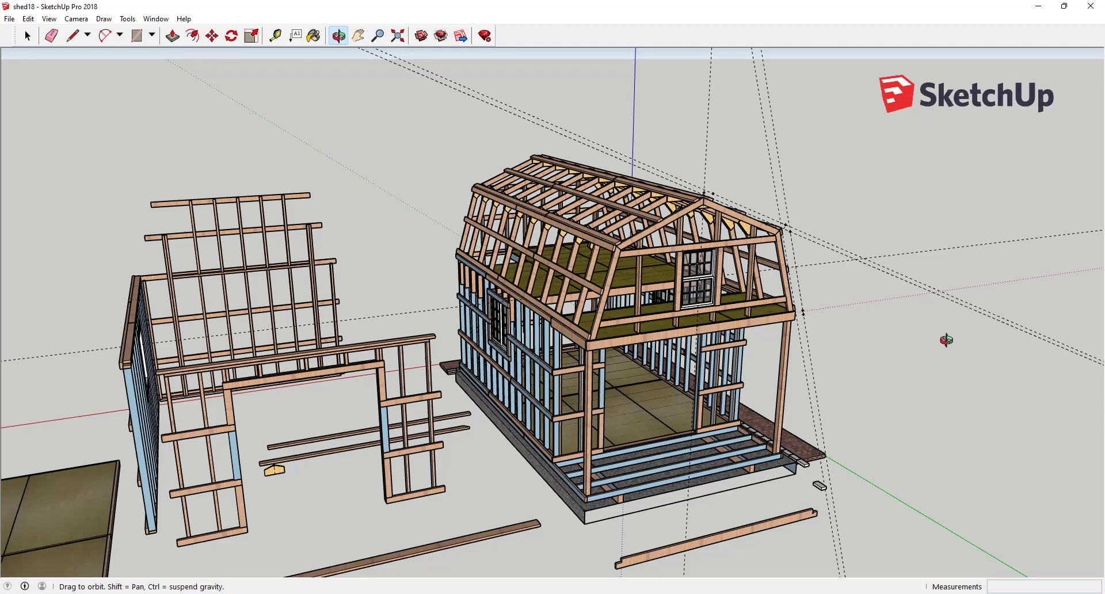
{"action": "left_click_drag", "start_coordinate": [946, 340], "coordinate": [652, 374]}
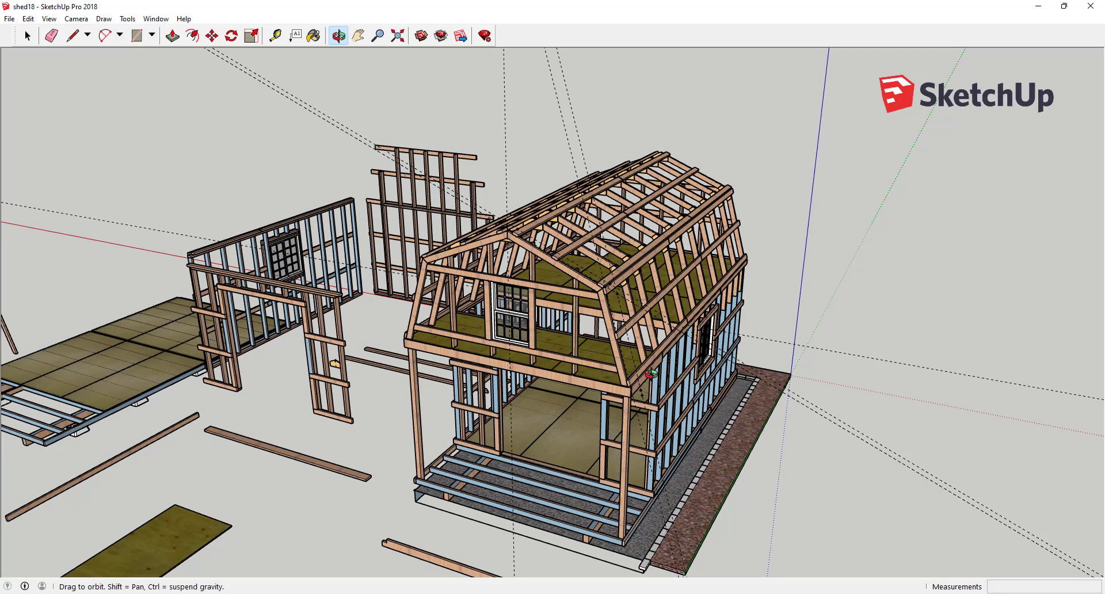
{"action": "left_click_drag", "start_coordinate": [651, 372], "coordinate": [1034, 385]}
{"action": "key", "text": "h"}
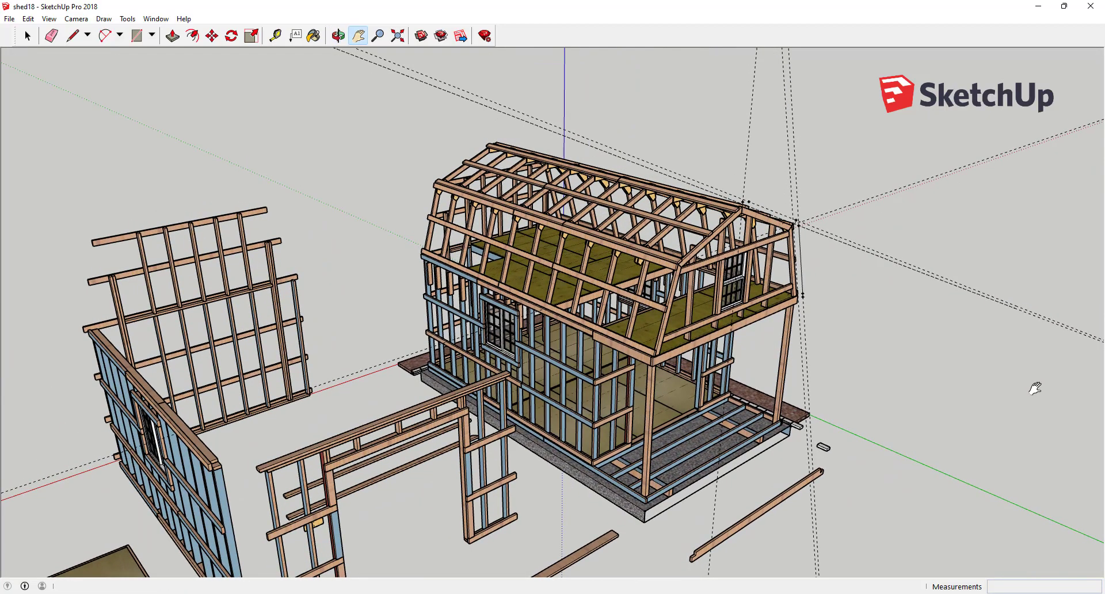
{"action": "key", "text": "o"}
{"action": "left_click_drag", "start_coordinate": [859, 397], "coordinate": [325, 357]}
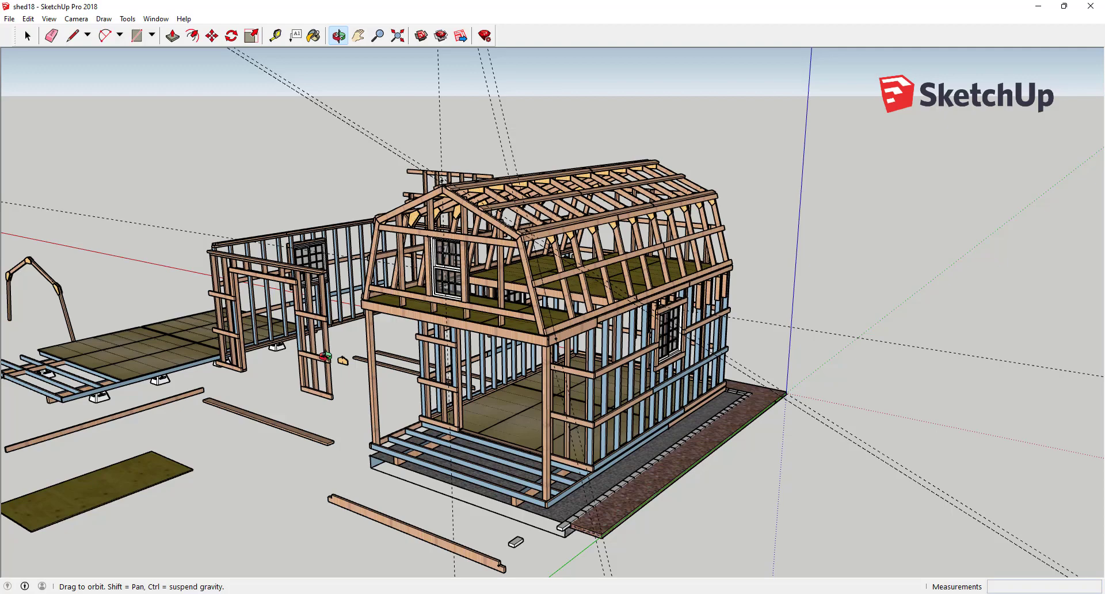
{"action": "left_click_drag", "start_coordinate": [325, 357], "coordinate": [741, 408]}
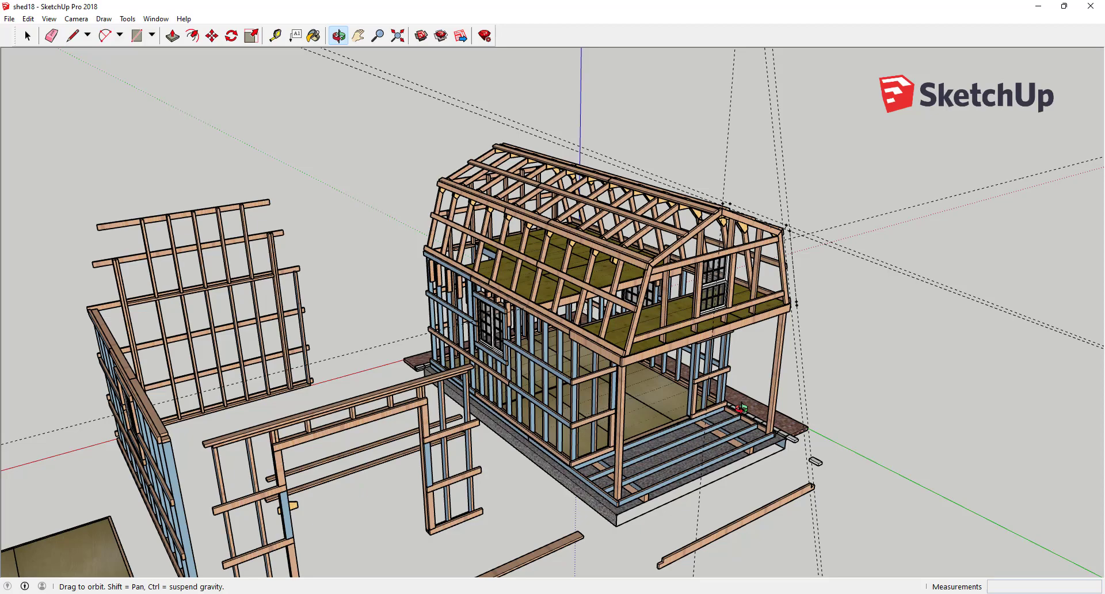
Step: Pan to the framing left of the shed so the standalone gambrel truss, deck and wall frame are centred
{"action": "key", "text": "h"}
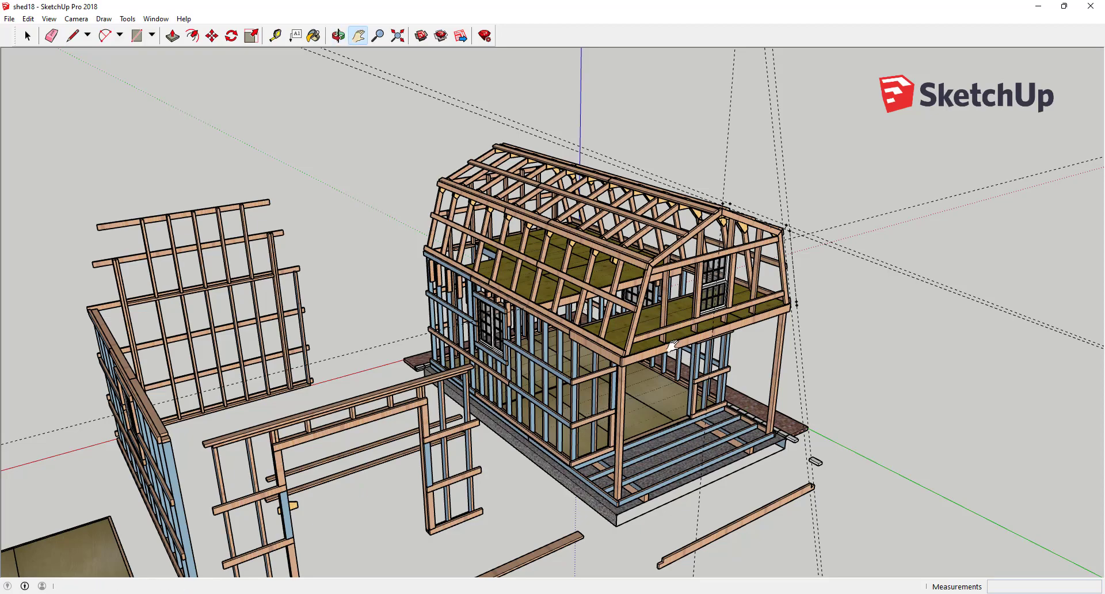
{"action": "scroll", "coordinate": [672, 346], "scroll_direction": "up", "scroll_amount": 5}
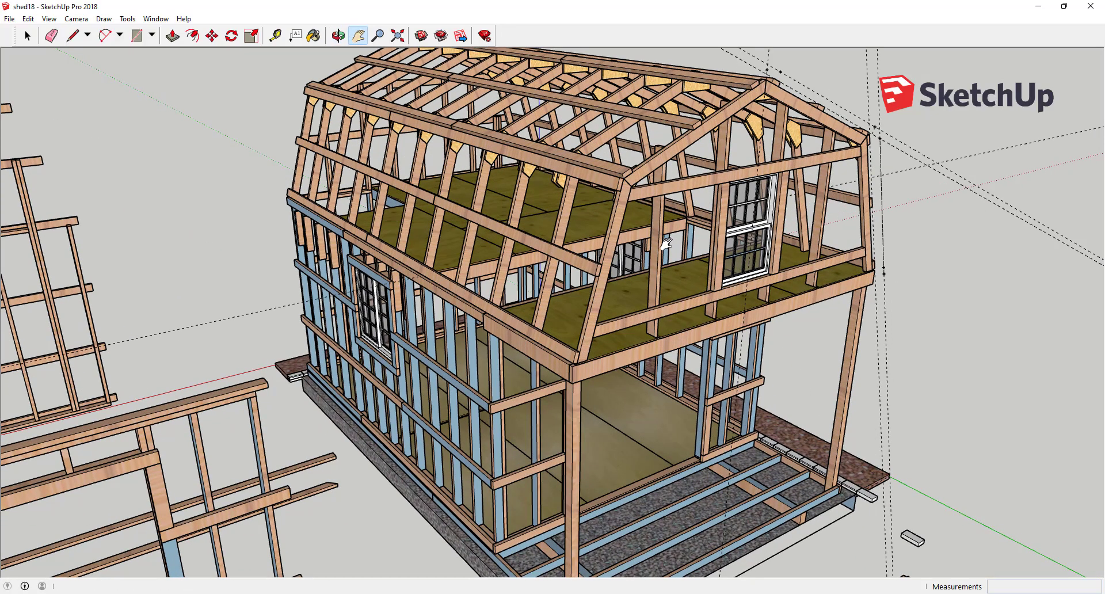
{"action": "middle_click_drag", "start_coordinate": [666, 244], "coordinate": [637, 366]}
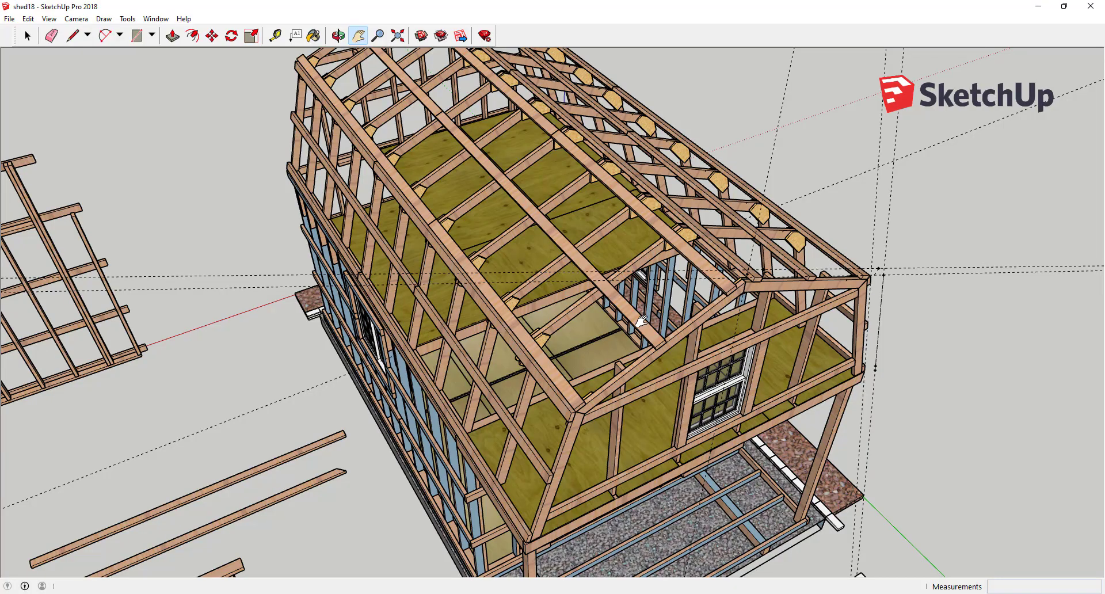
{"action": "middle_click_drag", "start_coordinate": [641, 321], "coordinate": [547, 370]}
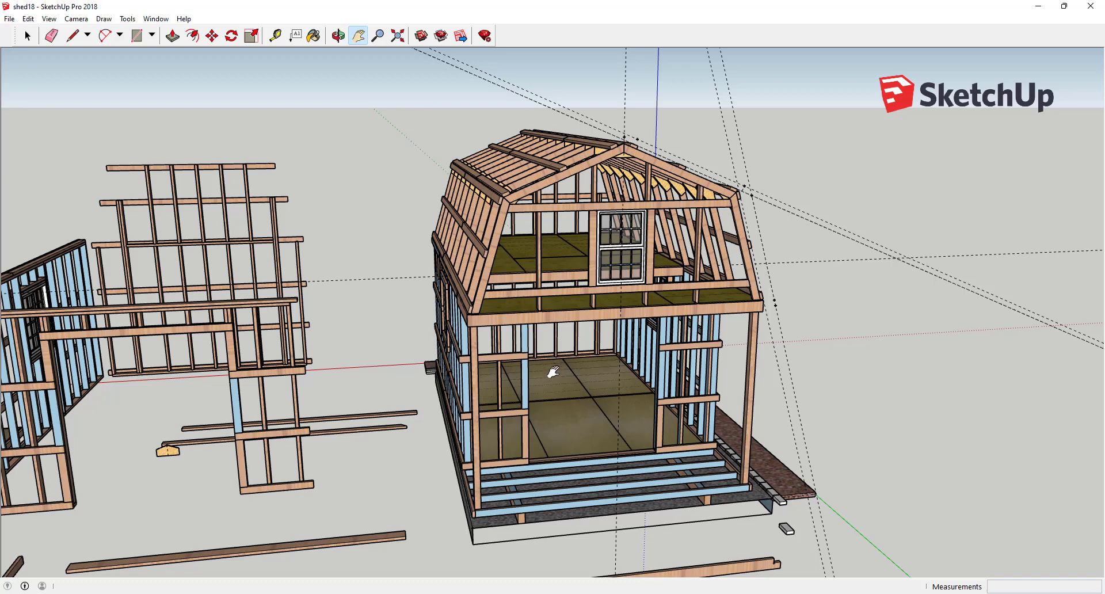
{"action": "left_click_drag", "start_coordinate": [387, 346], "coordinate": [444, 394]}
{"action": "left_click_drag", "start_coordinate": [247, 351], "coordinate": [739, 276]}
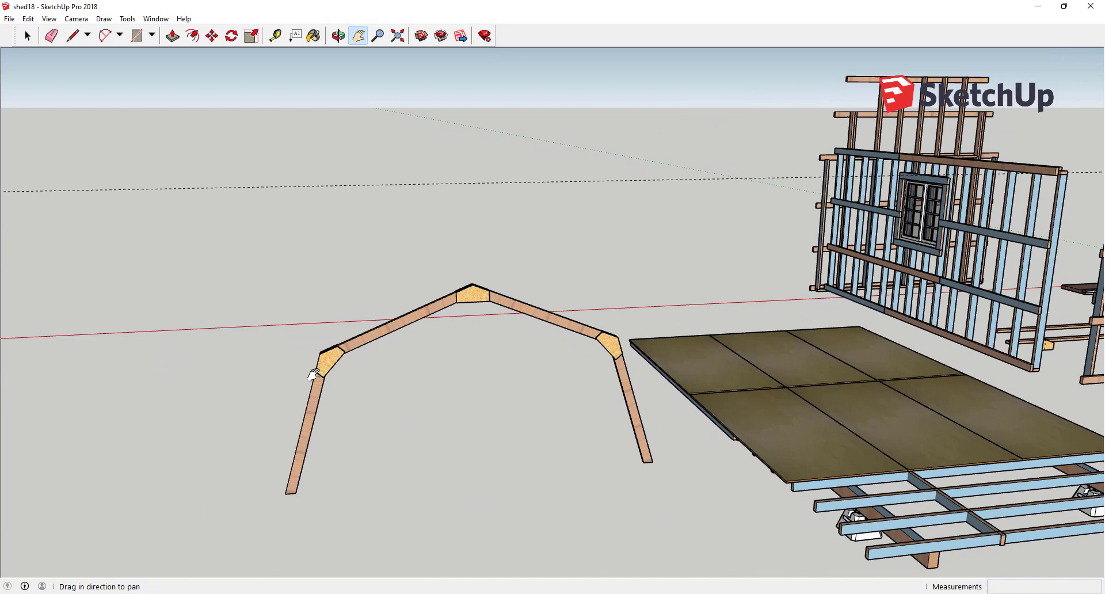
{"action": "scroll", "coordinate": [466, 370], "scroll_direction": "up", "scroll_amount": 3}
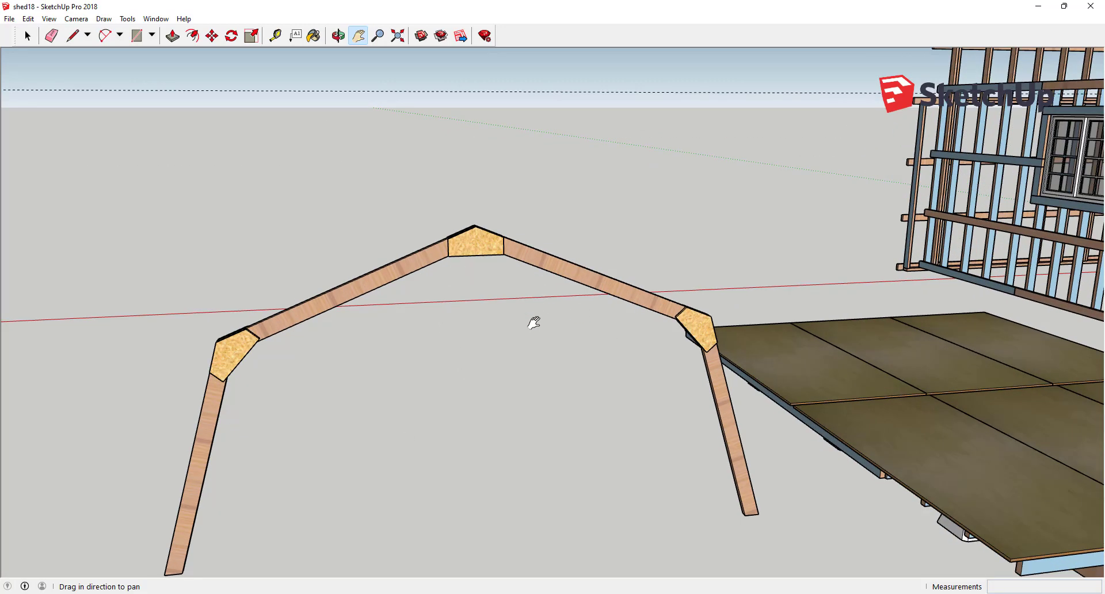
{"action": "scroll", "coordinate": [532, 323], "scroll_direction": "down", "scroll_amount": 2}
{"action": "scroll", "coordinate": [529, 323], "scroll_direction": "up", "scroll_amount": 1}
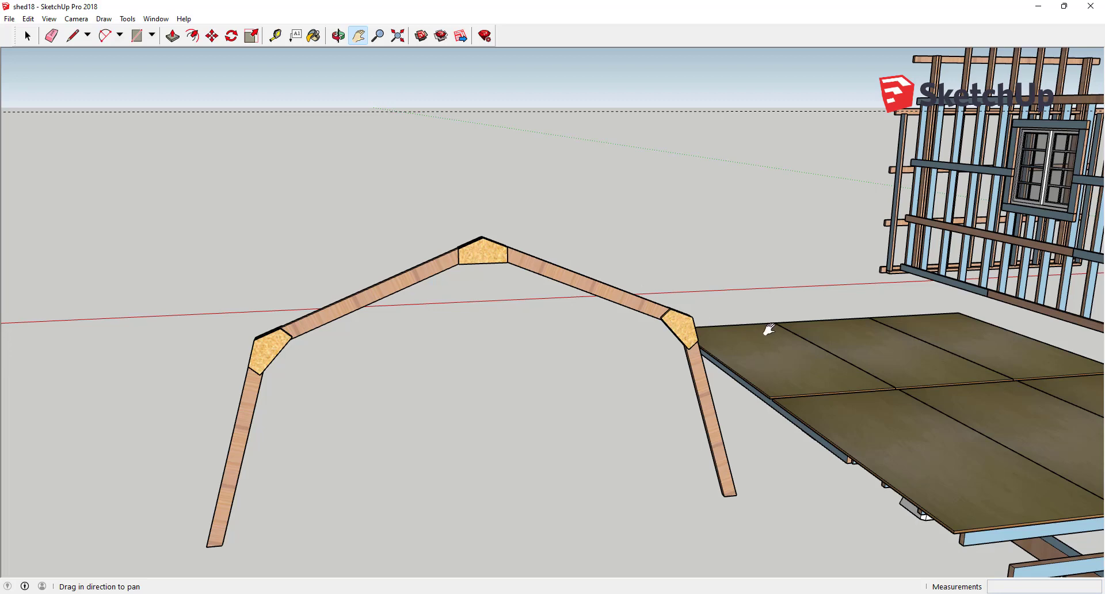
{"action": "left_click_drag", "start_coordinate": [693, 288], "coordinate": [665, 269]}
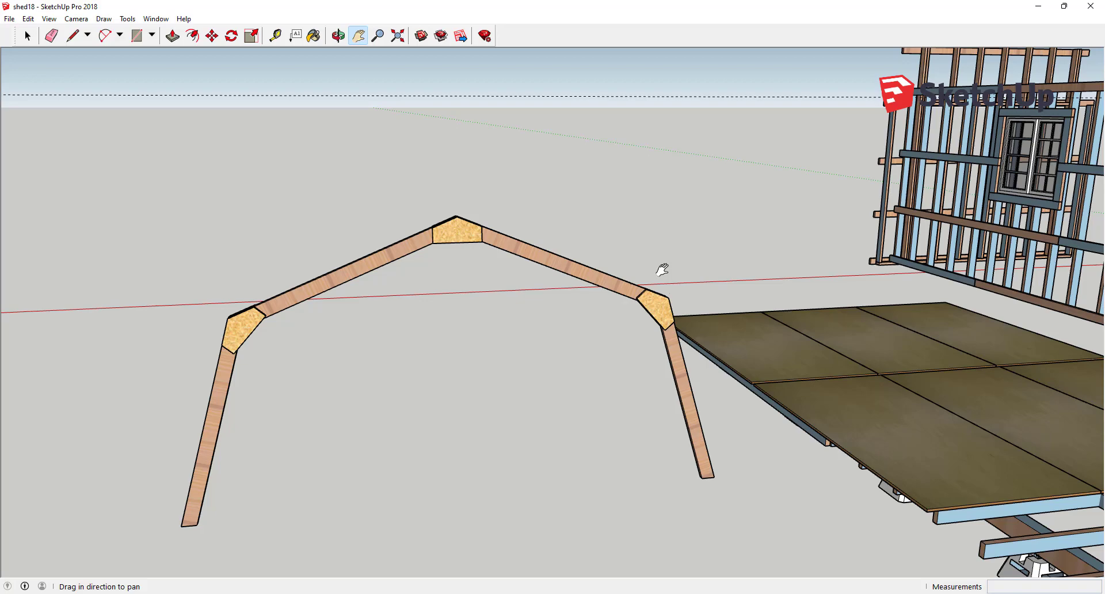
Step: Reframe from a corner angle so the shed shifts right and the rafter frame shows on the left
{"action": "left_click_drag", "start_coordinate": [861, 328], "coordinate": [183, 297]}
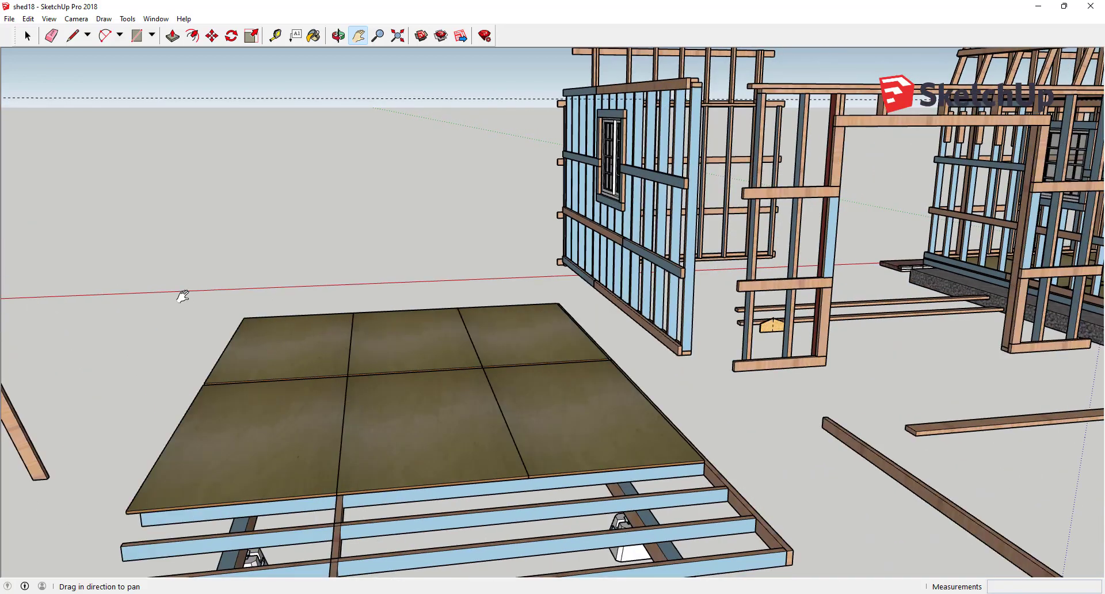
{"action": "middle_click_drag", "start_coordinate": [182, 297], "coordinate": [408, 440]}
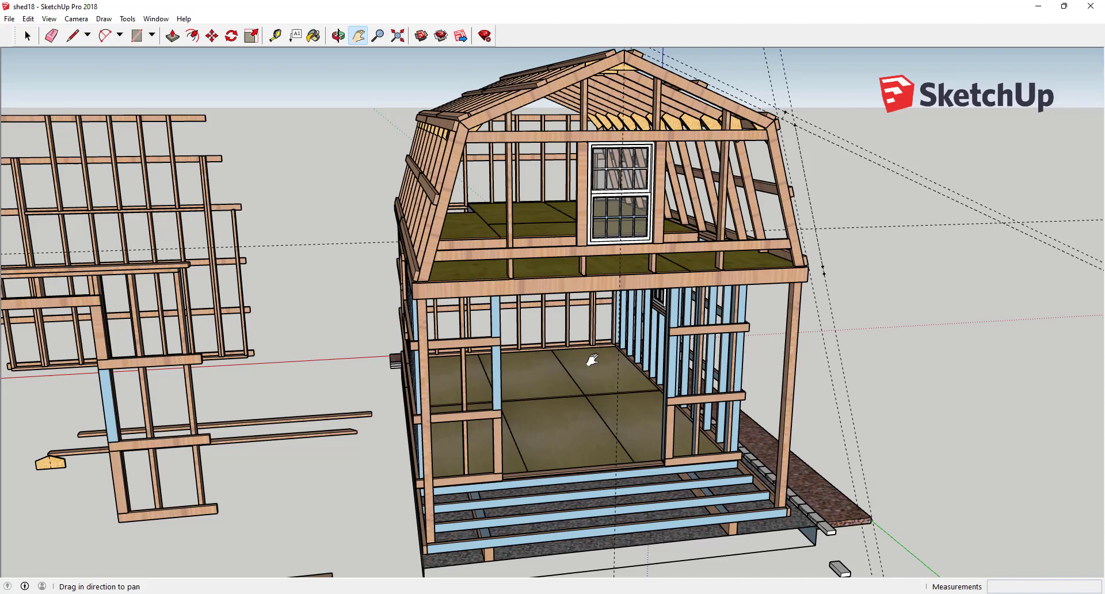
{"action": "middle_click_drag", "start_coordinate": [396, 412], "coordinate": [414, 378]}
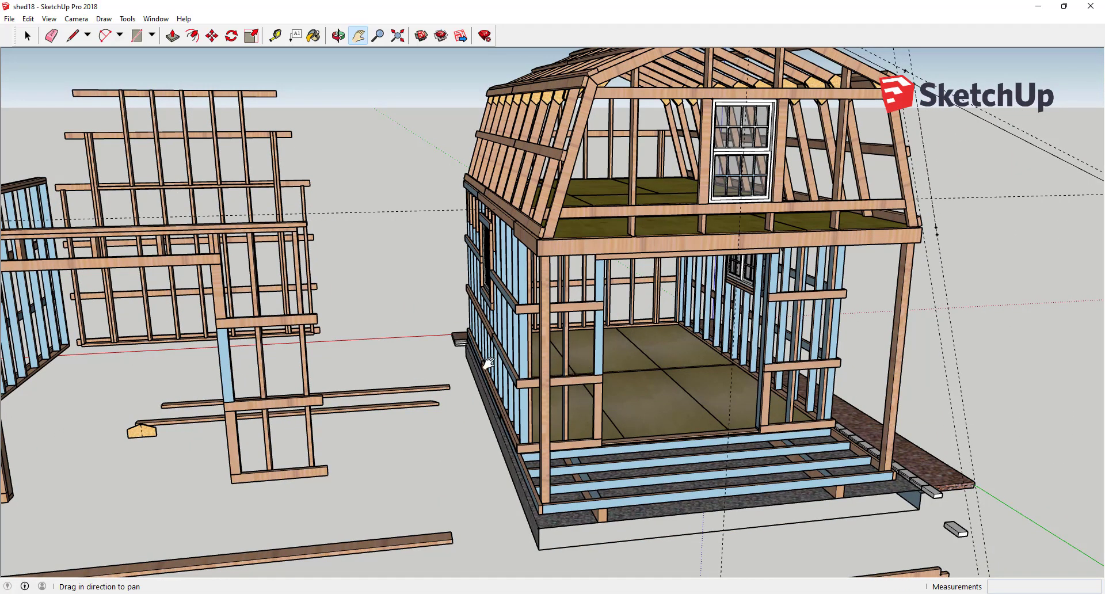
{"action": "left_click_drag", "start_coordinate": [488, 362], "coordinate": [1060, 306]}
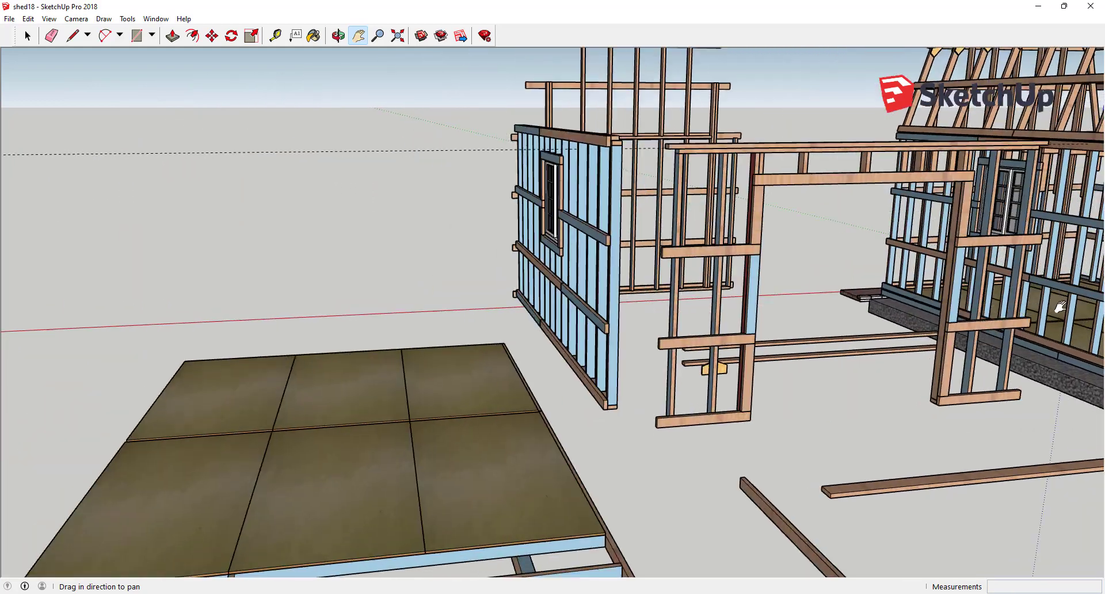
{"action": "left_click_drag", "start_coordinate": [486, 380], "coordinate": [857, 324]}
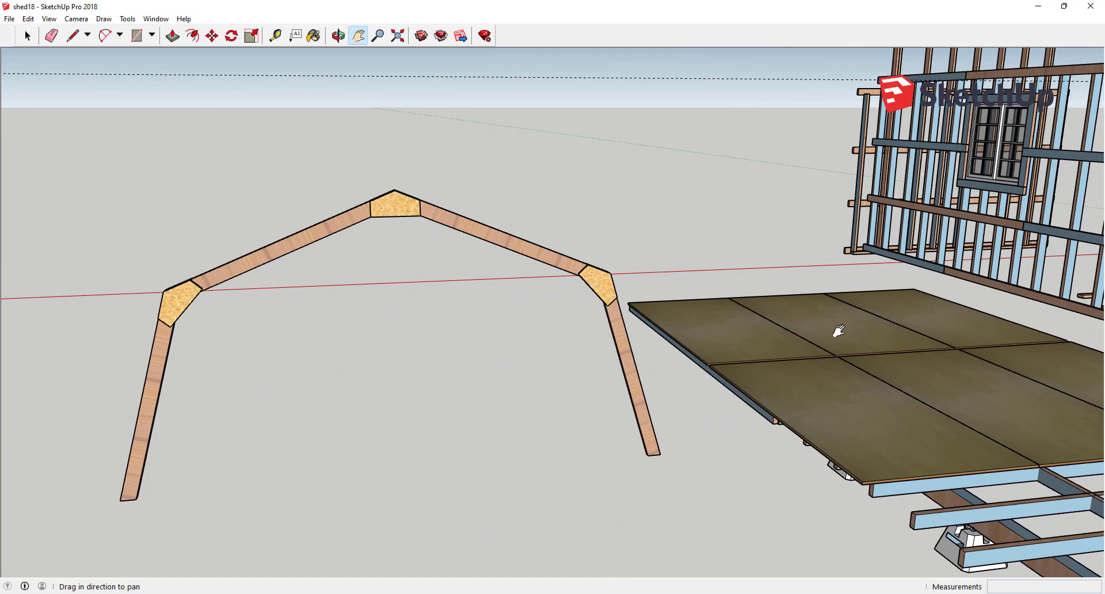
{"action": "left_click_drag", "start_coordinate": [397, 328], "coordinate": [509, 351]}
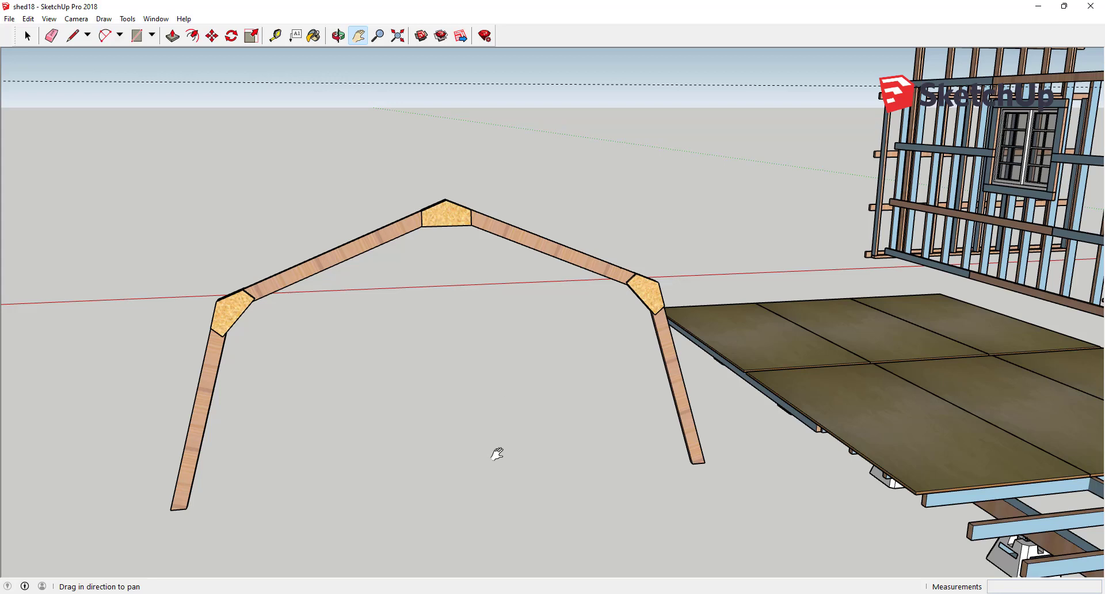
{"action": "left_click_drag", "start_coordinate": [518, 390], "coordinate": [567, 384]}
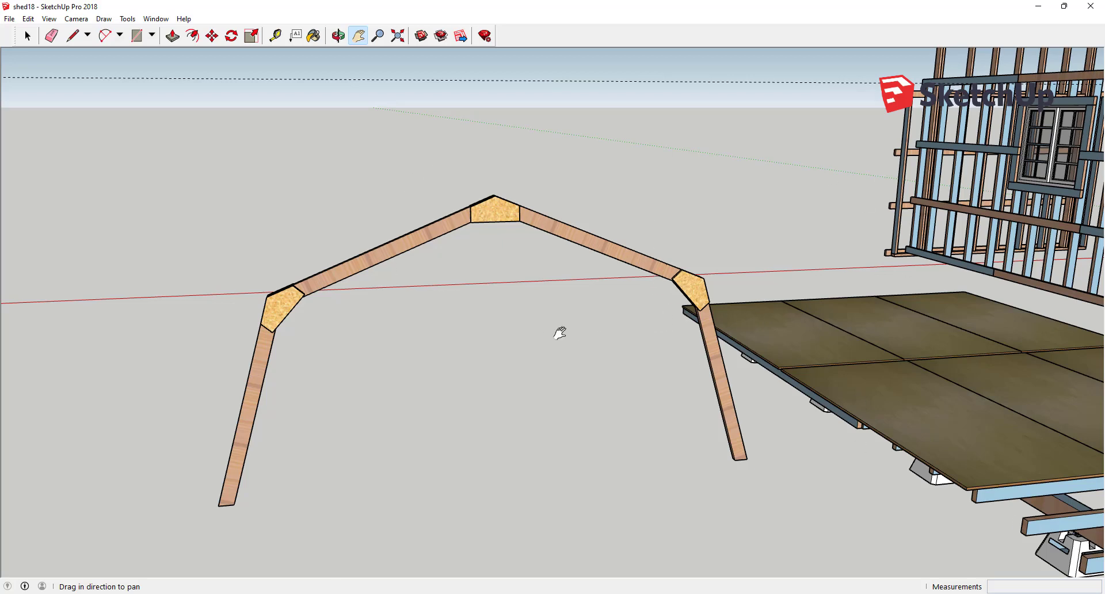
{"action": "left_click_drag", "start_coordinate": [560, 330], "coordinate": [511, 325]}
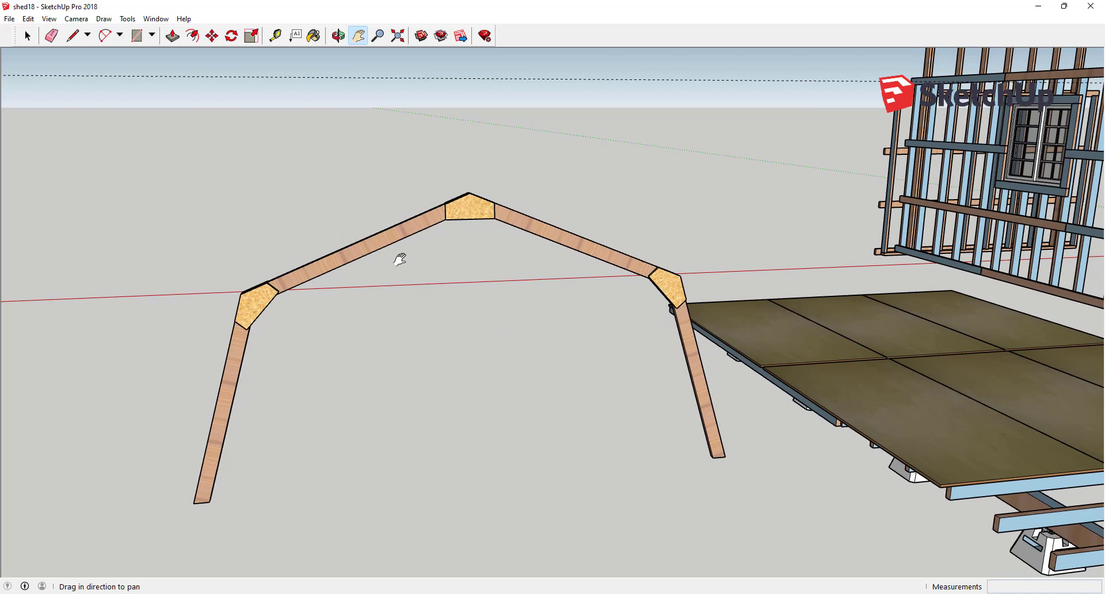
{"action": "scroll", "coordinate": [400, 257], "scroll_direction": "up", "scroll_amount": 2}
{"action": "scroll", "coordinate": [399, 256], "scroll_direction": "down", "scroll_amount": 1}
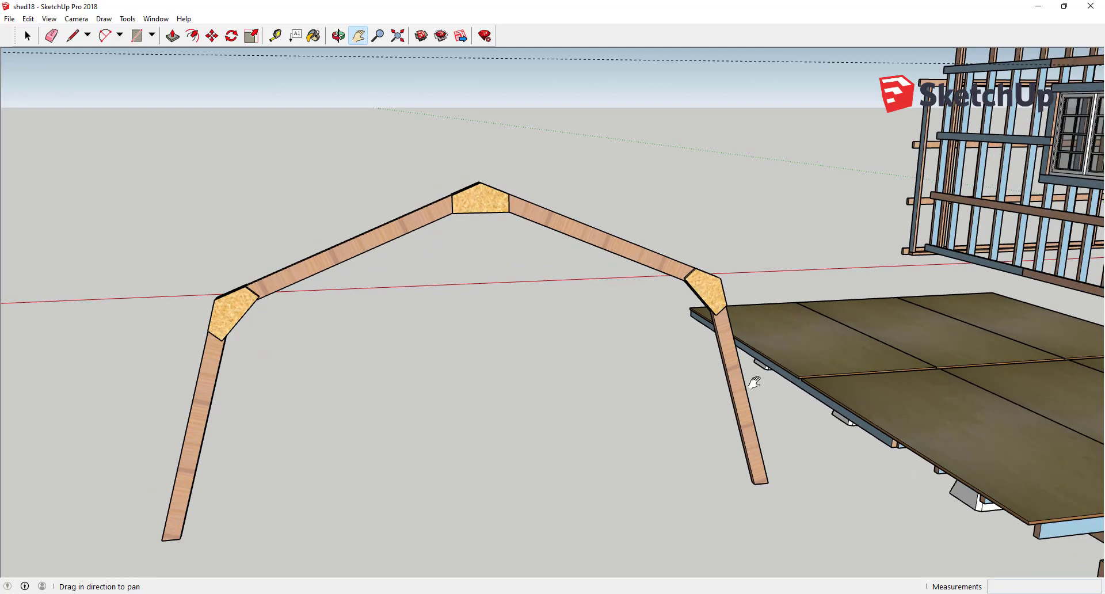
Step: Select the truss's legs and upper rafters in turn, finishing on the peak gusset plate
{"action": "left_click", "coordinate": [27, 37]}
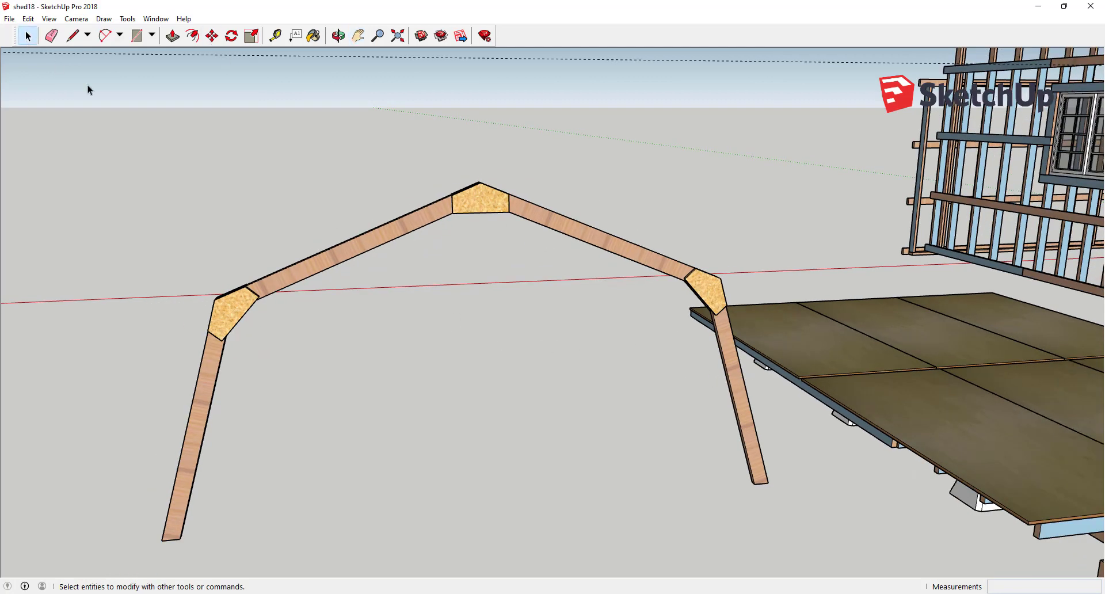
{"action": "left_click", "coordinate": [736, 377]}
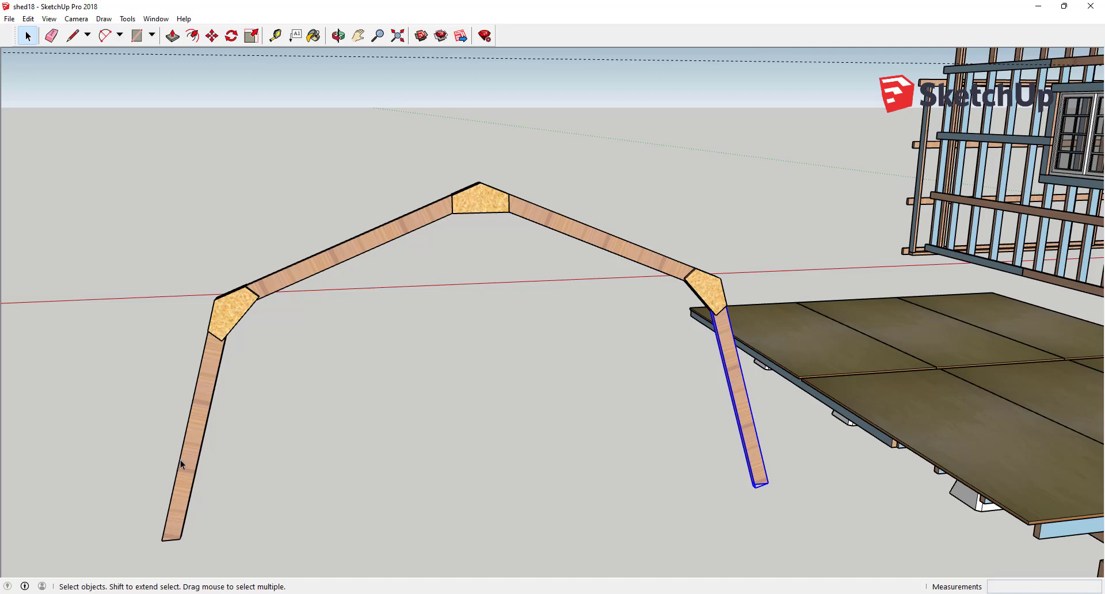
{"action": "left_click", "coordinate": [201, 463]}
{"action": "left_click", "coordinate": [337, 261]}
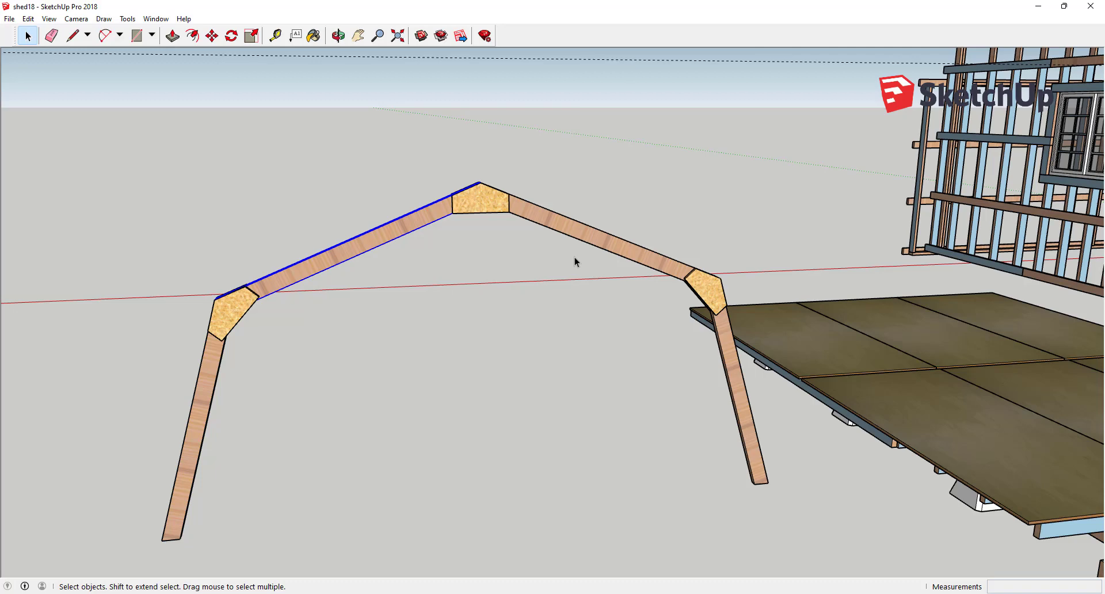
{"action": "left_click", "coordinate": [610, 245]}
{"action": "left_click", "coordinate": [476, 205]}
Step: Orbit and zoom around the peak gusset's rafter joint, then back out to the whole arch
{"action": "scroll", "coordinate": [477, 205], "scroll_direction": "up", "scroll_amount": 5}
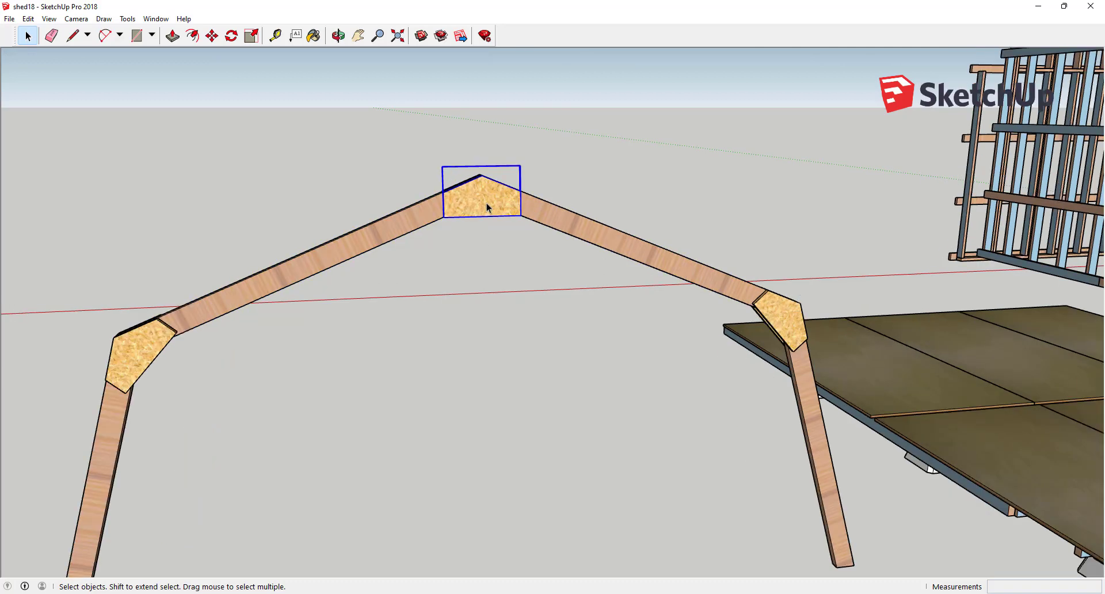
{"action": "middle_click_drag", "start_coordinate": [489, 192], "coordinate": [659, 341]}
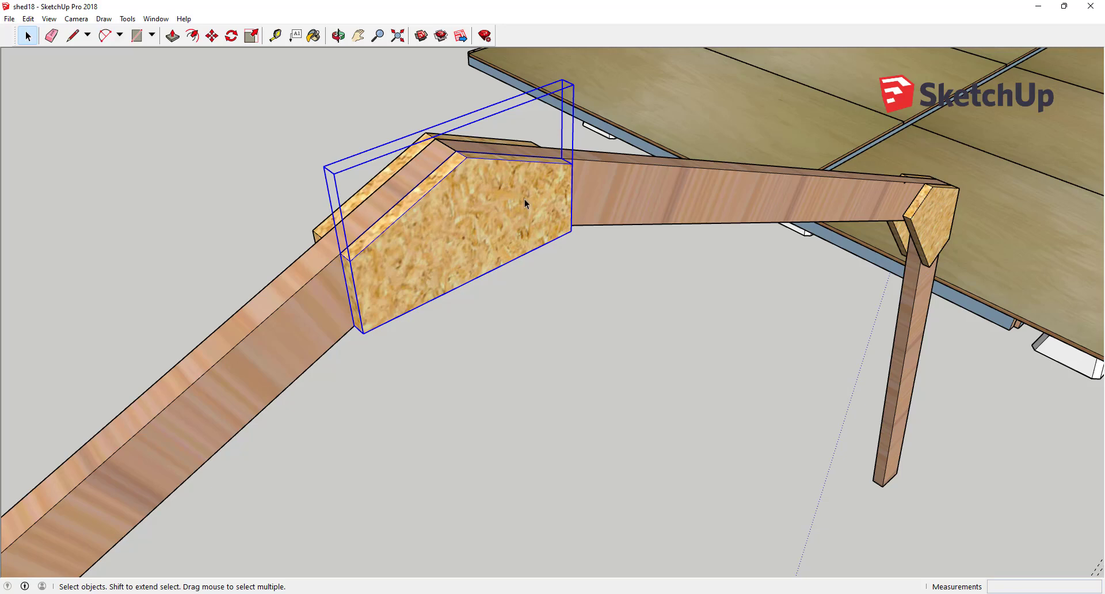
{"action": "scroll", "coordinate": [526, 203], "scroll_direction": "down", "scroll_amount": 3}
{"action": "scroll", "coordinate": [527, 206], "scroll_direction": "up", "scroll_amount": 2}
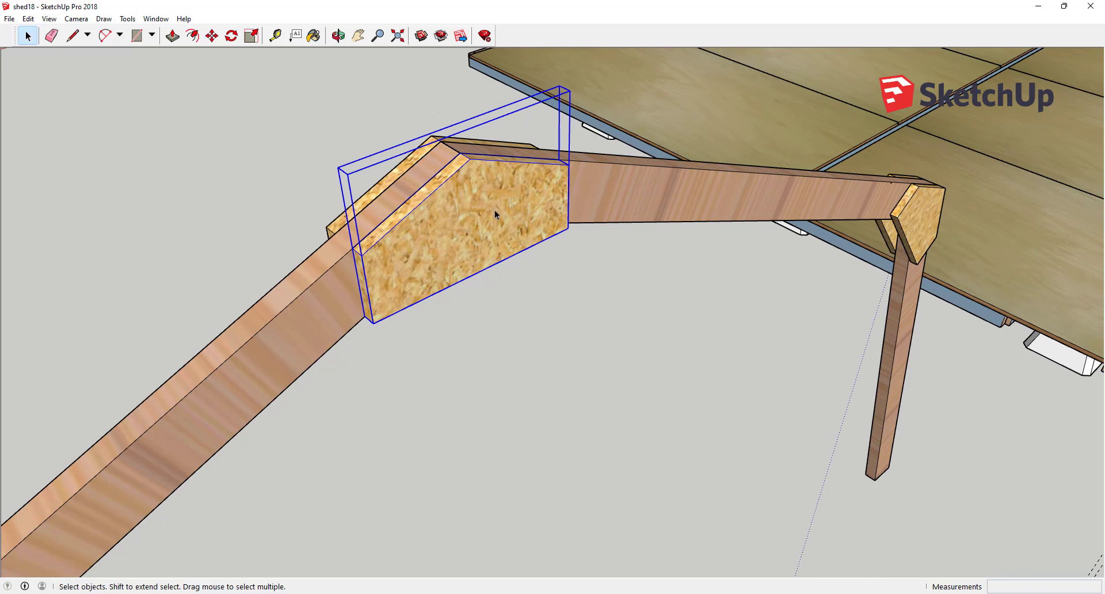
{"action": "scroll", "coordinate": [500, 212], "scroll_direction": "down", "scroll_amount": 5}
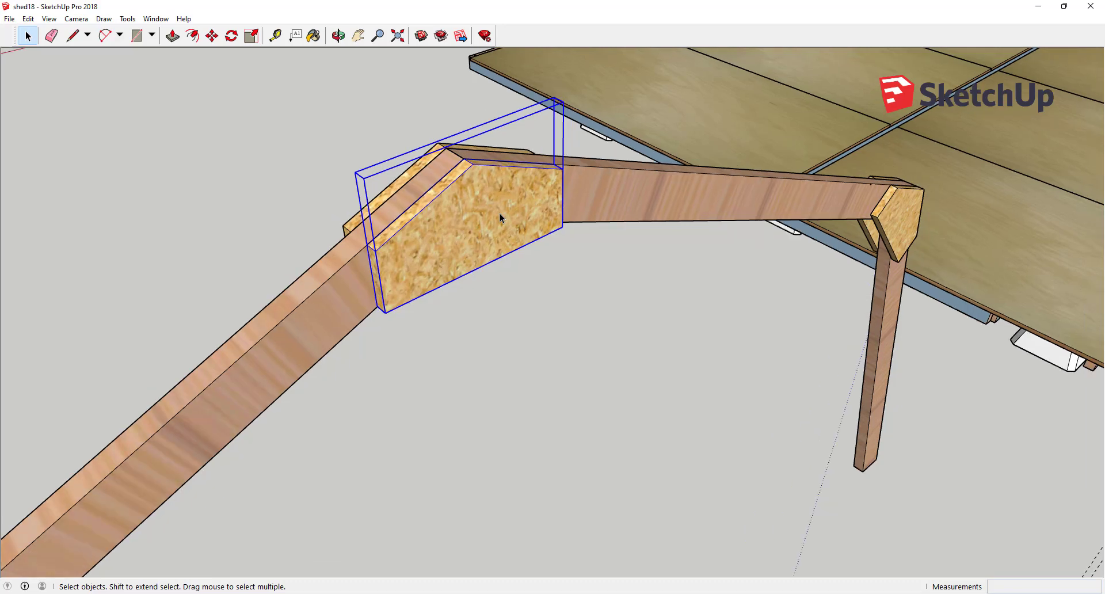
{"action": "mouse_move", "coordinate": [525, 418]}
{"action": "middle_mouse_down"}
{"action": "mouse_move", "coordinate": [486, 333]}
{"action": "mouse_move", "coordinate": [388, 371]}
{"action": "mouse_move", "coordinate": [322, 363]}
{"action": "middle_mouse_up"}
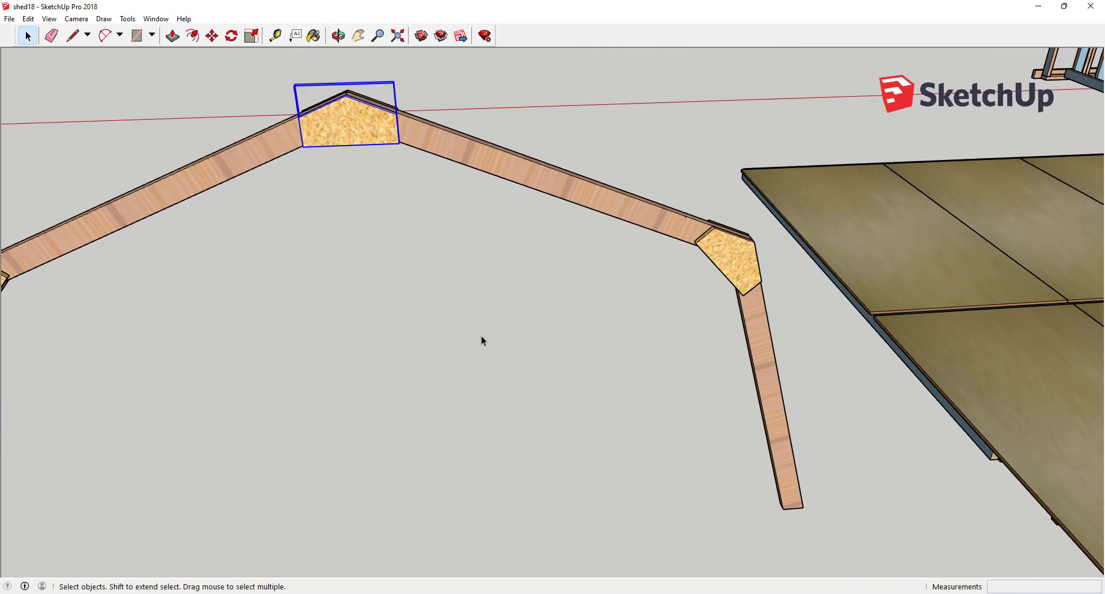
Step: Select the lower right leg board and zoom and tilt to see it from the side
{"action": "left_click", "coordinate": [762, 382]}
{"action": "scroll", "coordinate": [464, 371], "scroll_direction": "down", "scroll_amount": 5}
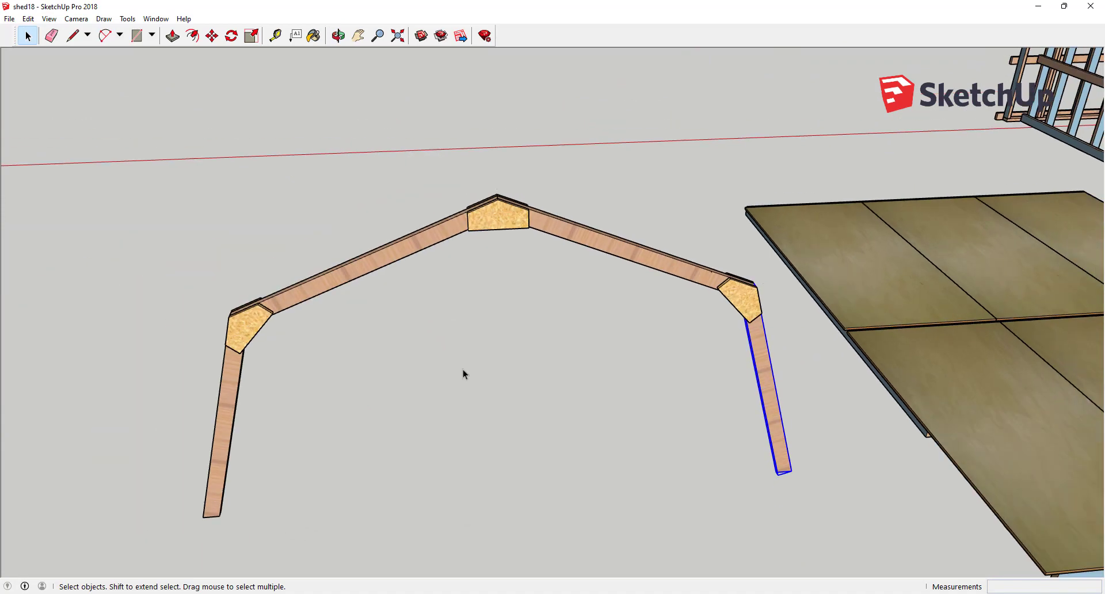
{"action": "scroll", "coordinate": [704, 313], "scroll_direction": "up", "scroll_amount": 4}
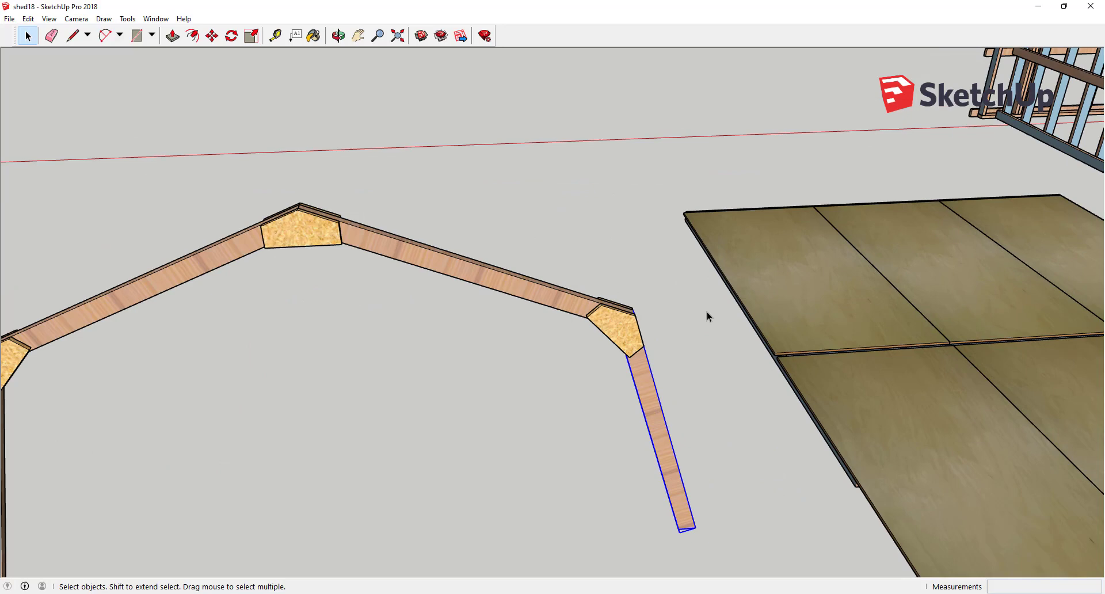
{"action": "middle_click_drag", "start_coordinate": [668, 456], "coordinate": [642, 340]}
{"action": "scroll", "coordinate": [551, 219], "scroll_direction": "down", "scroll_amount": 4}
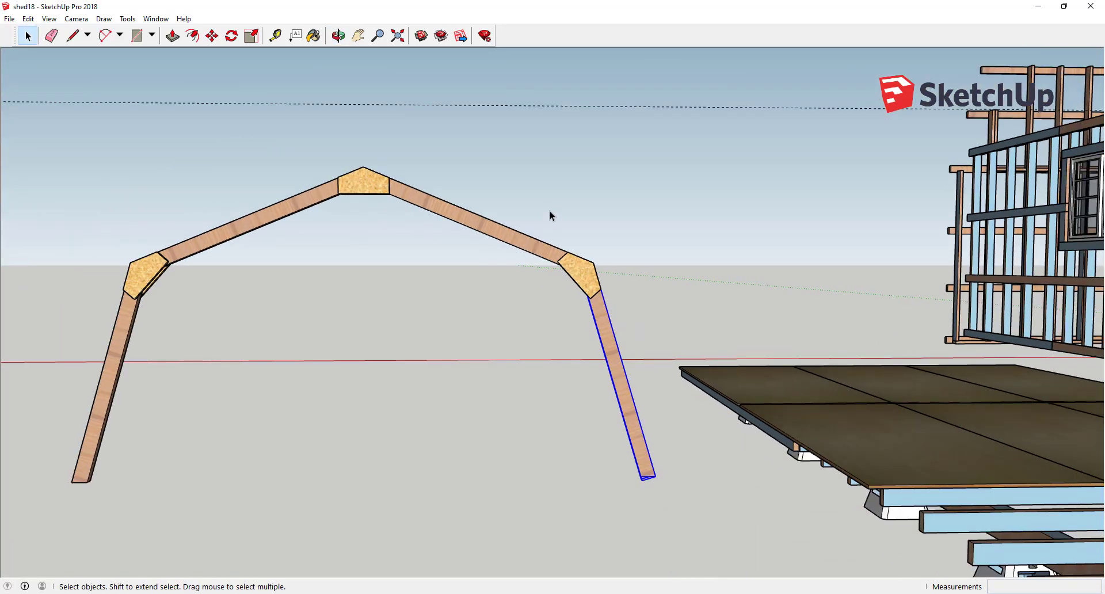
{"action": "scroll", "coordinate": [631, 443], "scroll_direction": "down", "scroll_amount": 1}
{"action": "scroll", "coordinate": [631, 437], "scroll_direction": "up", "scroll_amount": 5}
{"action": "scroll", "coordinate": [631, 432], "scroll_direction": "up", "scroll_amount": 1}
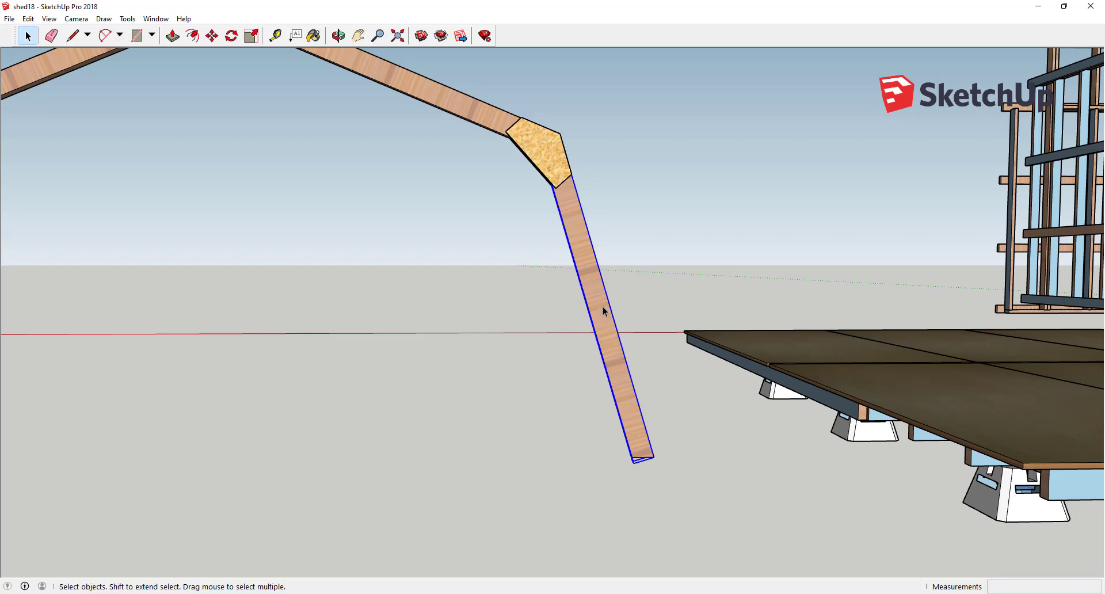
Step: Move the right leg board a short distance clear of its knee gusset
{"action": "key", "text": "m"}
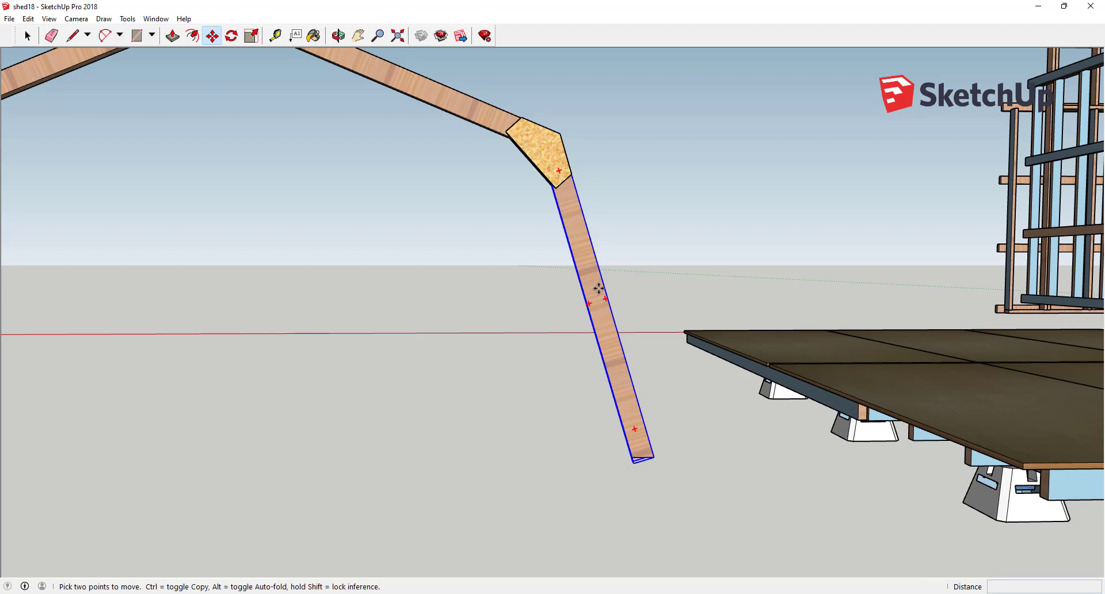
{"action": "left_click", "coordinate": [597, 287]}
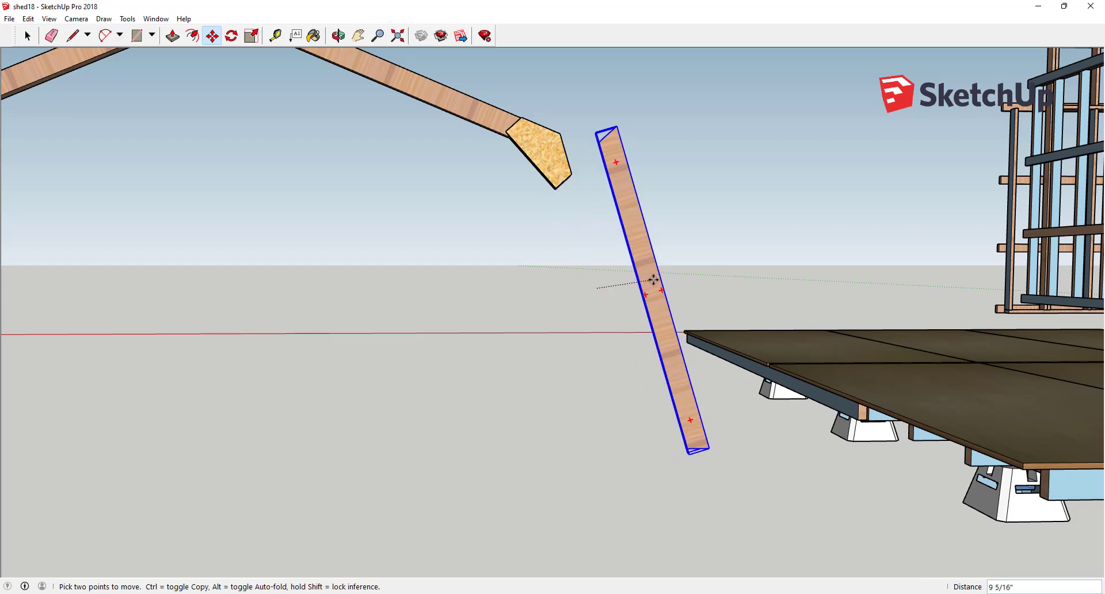
{"action": "left_click", "coordinate": [656, 281]}
{"action": "key", "text": "q"}
{"action": "scroll", "coordinate": [662, 291], "scroll_direction": "up", "scroll_amount": 1}
{"action": "scroll", "coordinate": [662, 290], "scroll_direction": "up", "scroll_amount": 2}
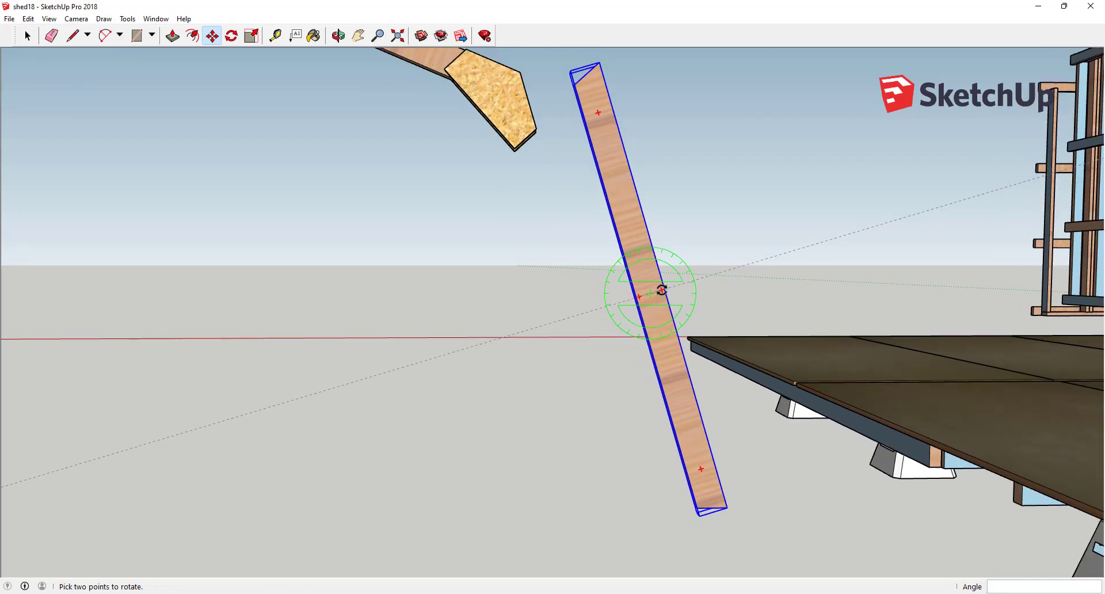
{"action": "scroll", "coordinate": [656, 287], "scroll_direction": "down", "scroll_amount": 1}
{"action": "key", "text": "m"}
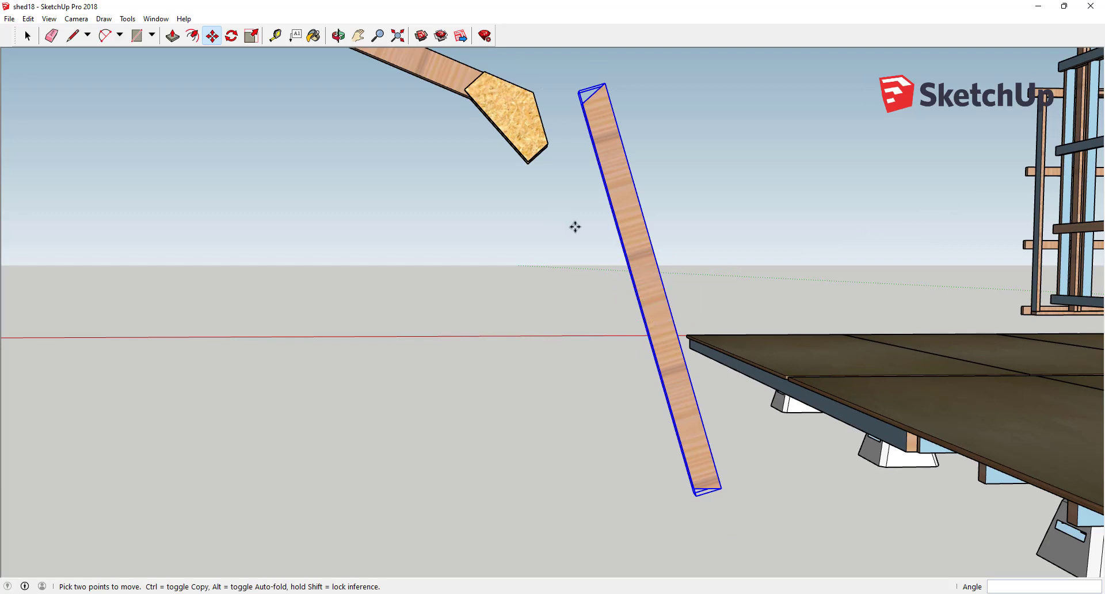
{"action": "left_click", "coordinate": [276, 35]}
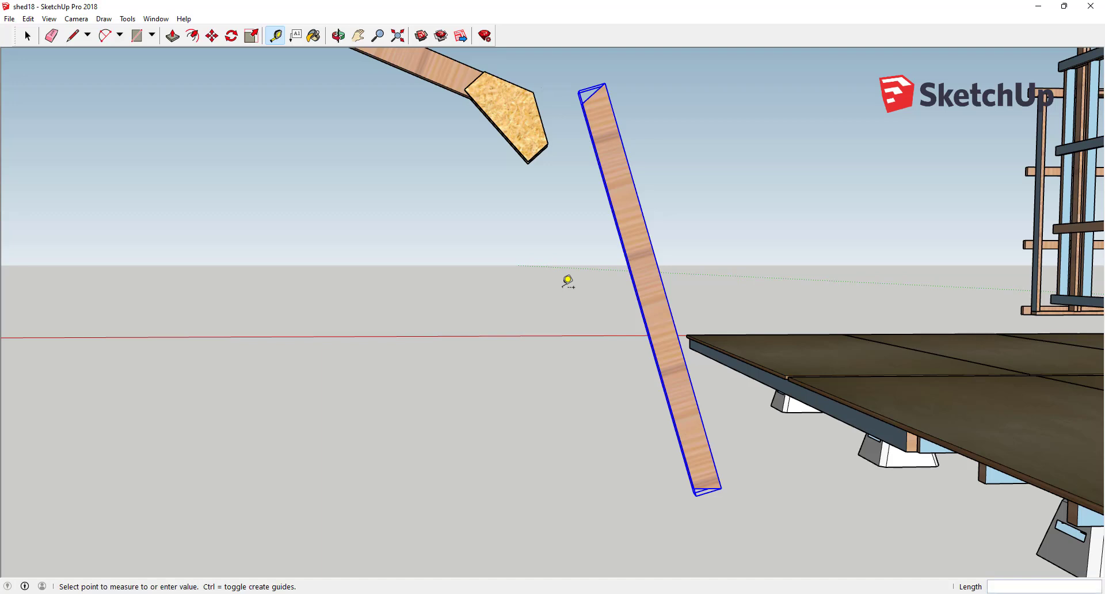
{"action": "left_click", "coordinate": [26, 36]}
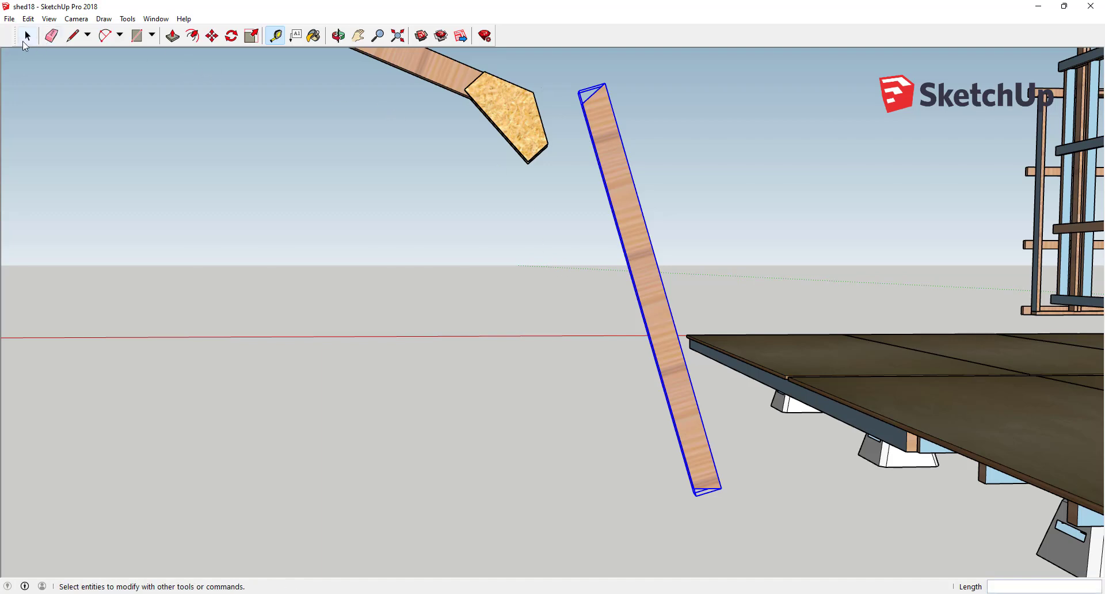
Step: Deselect the leg and tape-measure its long edges, about 2' 9 15/16" and 2' 8 3/16"
{"action": "left_click", "coordinate": [602, 247]}
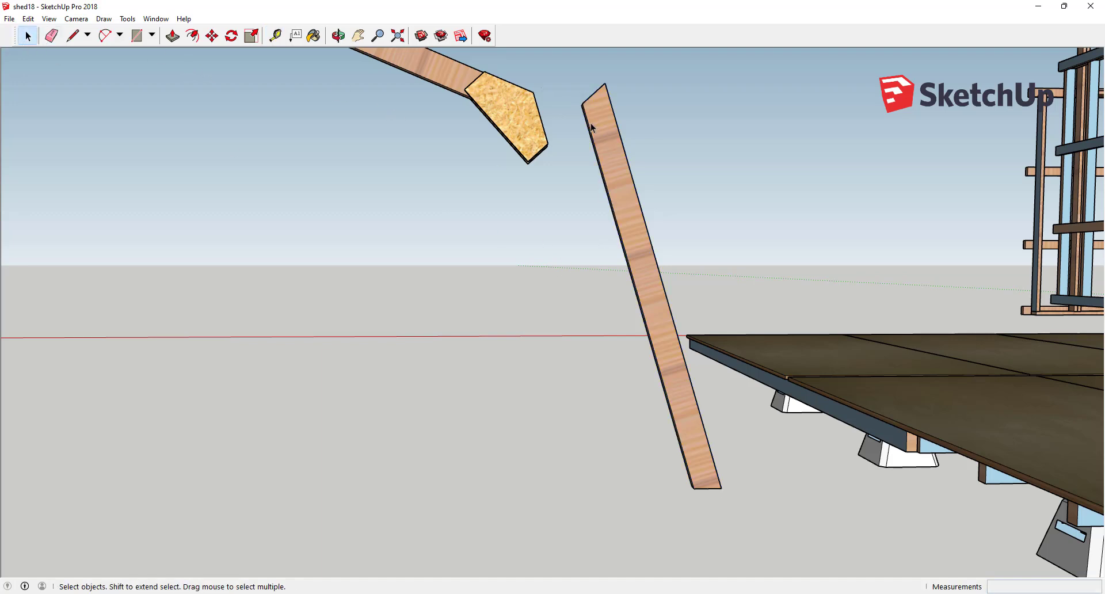
{"action": "left_click", "coordinate": [275, 36]}
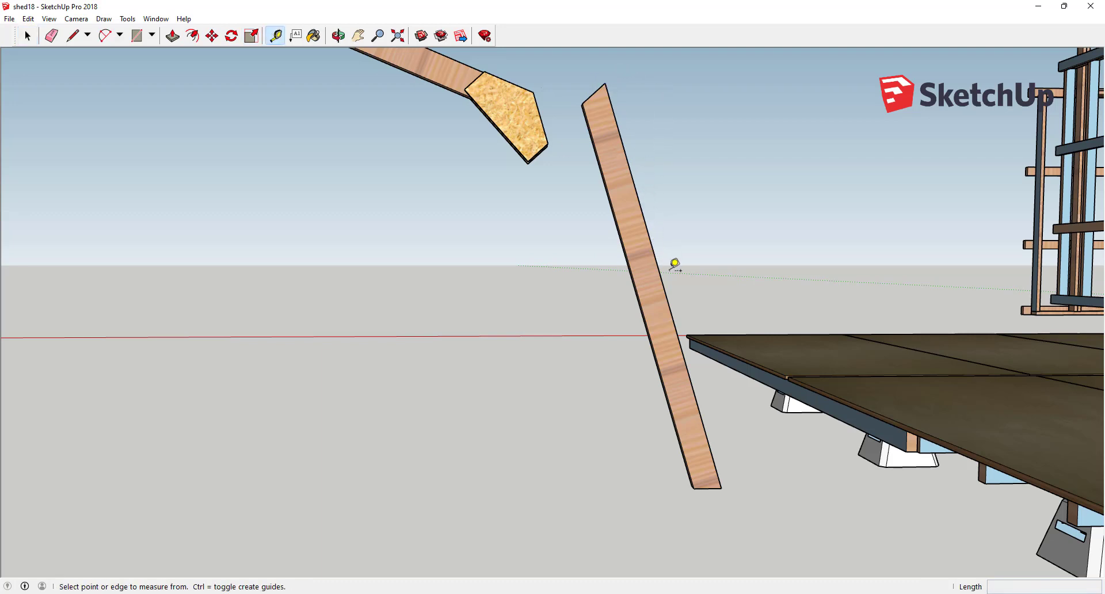
{"action": "middle_click_drag", "start_coordinate": [674, 263], "coordinate": [530, 253]}
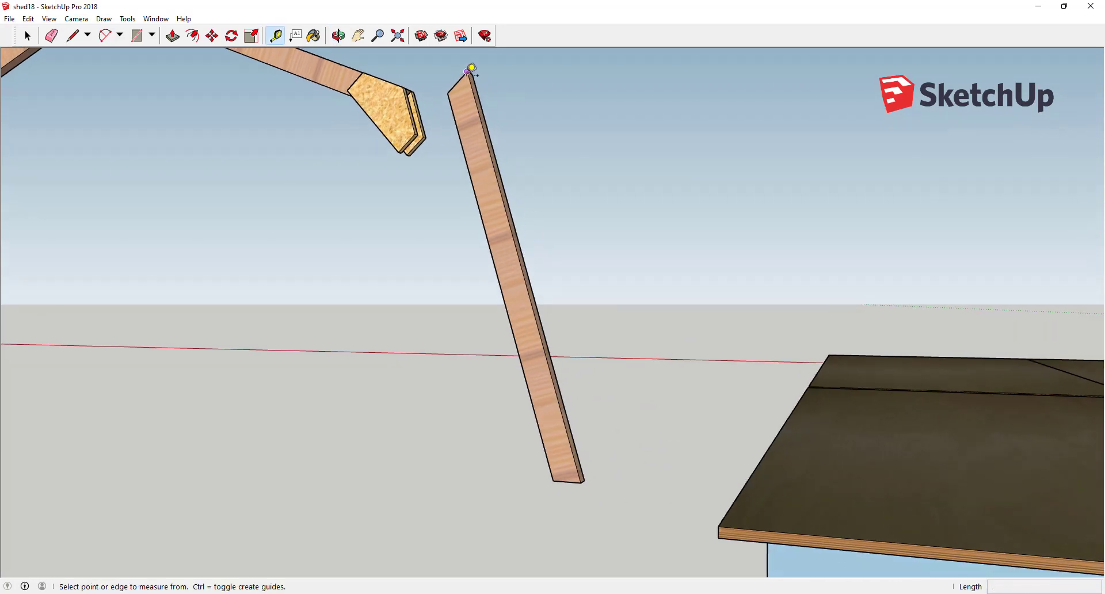
{"action": "left_click", "coordinate": [468, 71]}
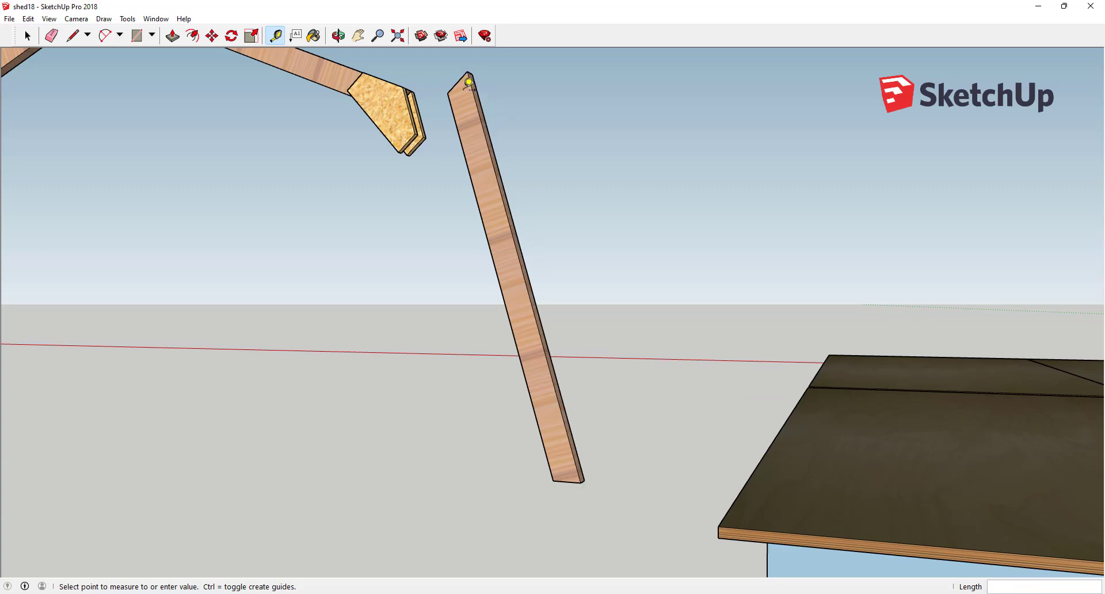
{"action": "left_click", "coordinate": [469, 82]}
{"action": "left_click", "coordinate": [447, 93]}
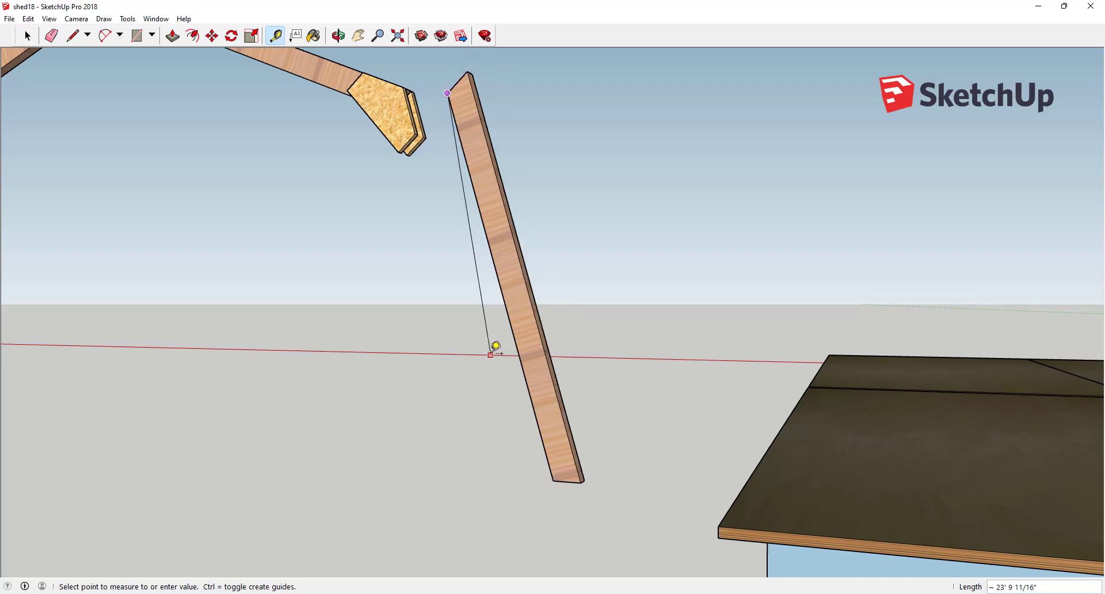
{"action": "key", "text": "Escape"}
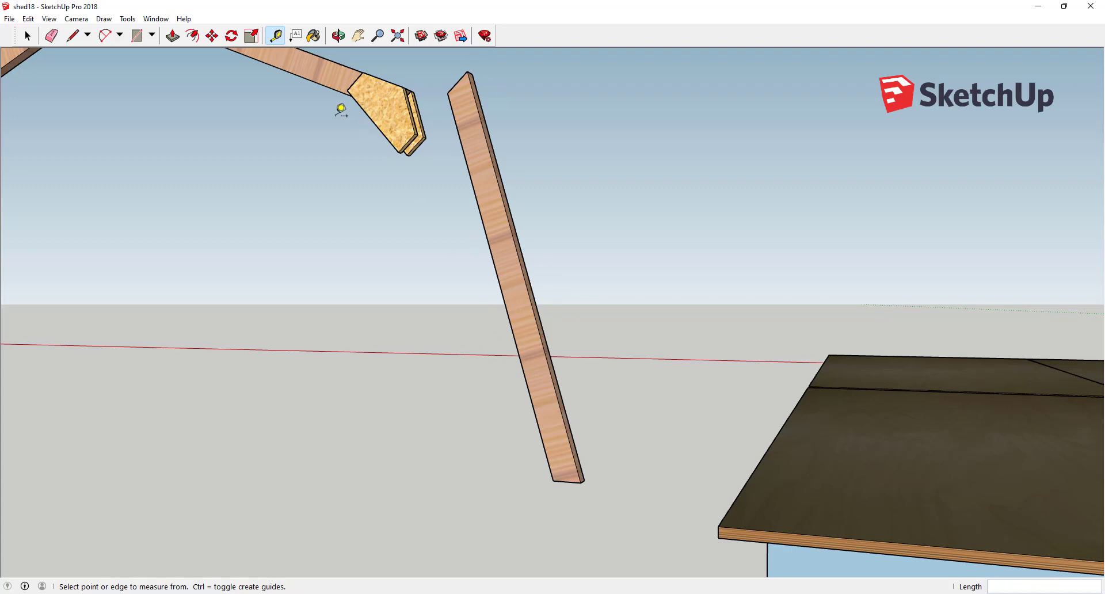
Step: Pick the Protractor from the Tools menu and zoom in on the leg board's foot
{"action": "left_click", "coordinate": [128, 18]}
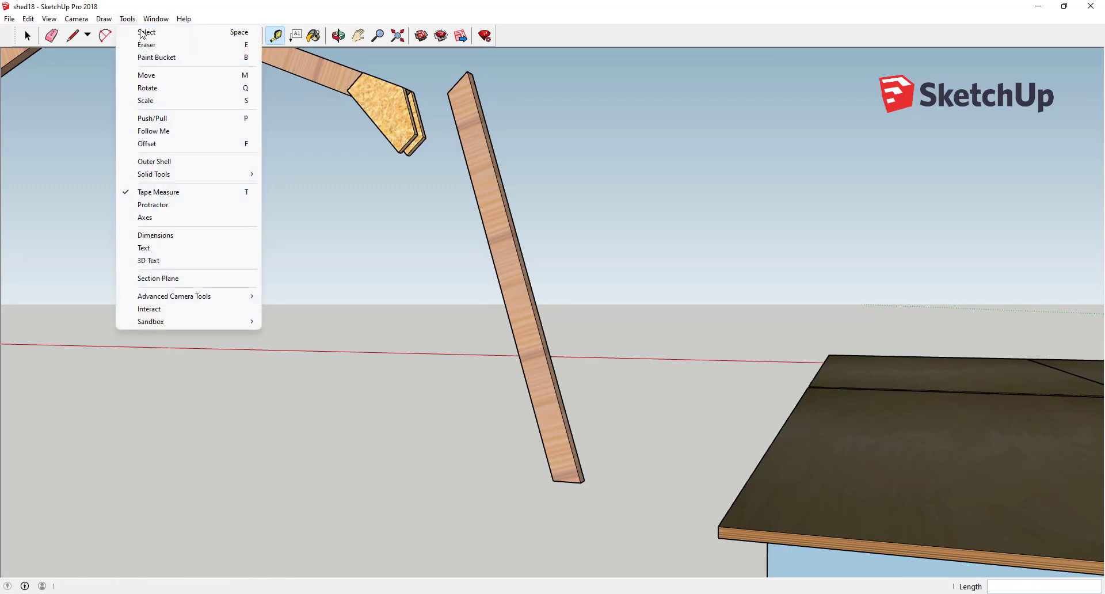
{"action": "left_click", "coordinate": [154, 205]}
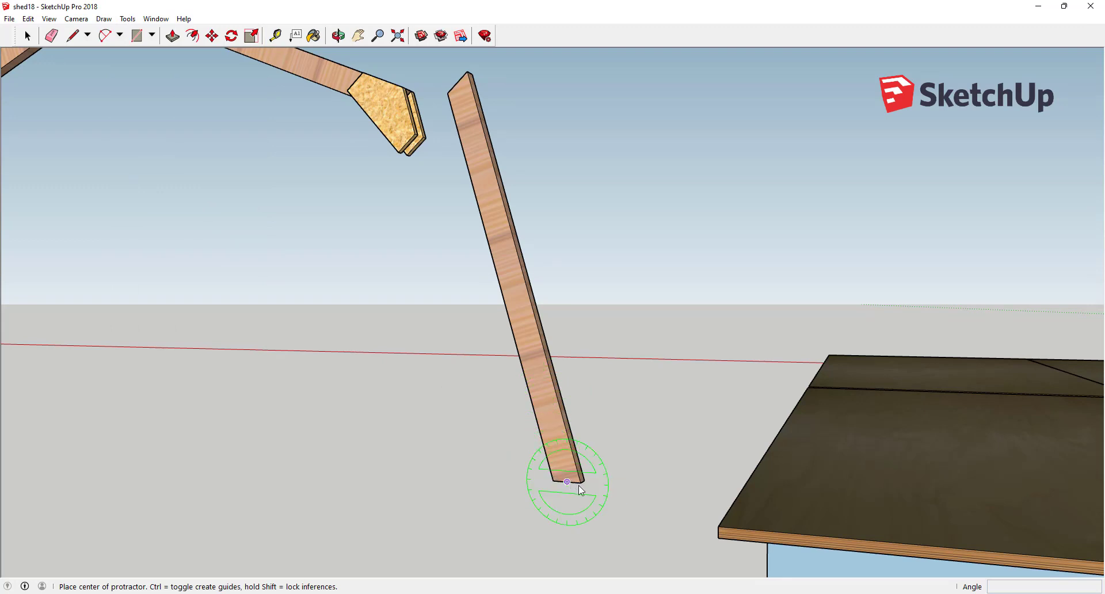
{"action": "scroll", "coordinate": [575, 507], "scroll_direction": "up", "scroll_amount": 2}
{"action": "scroll", "coordinate": [574, 505], "scroll_direction": "up", "scroll_amount": 5}
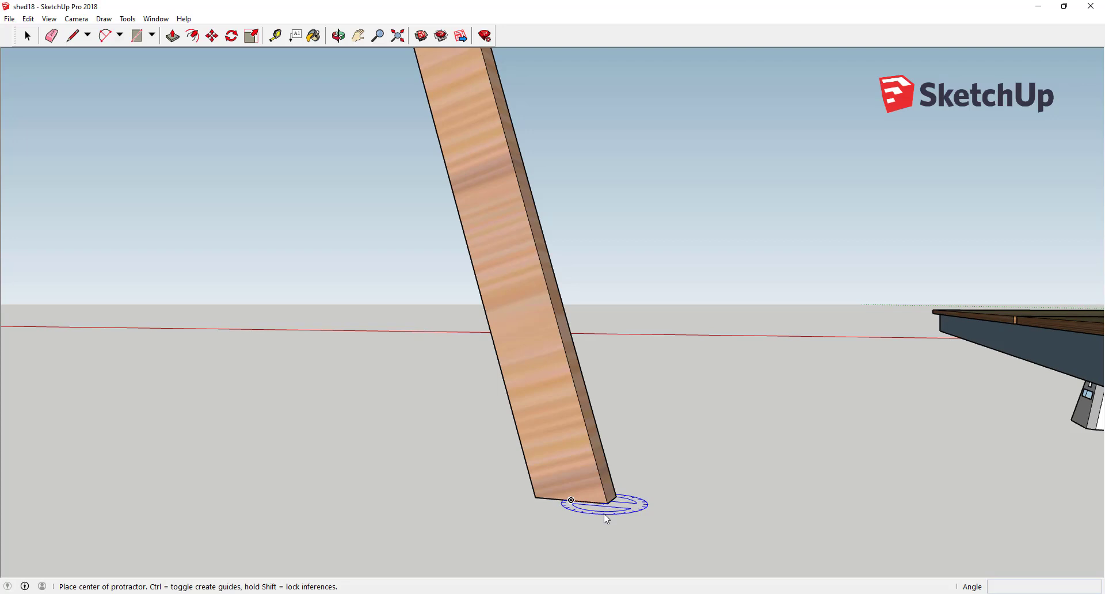
{"action": "scroll", "coordinate": [563, 467], "scroll_direction": "down", "scroll_amount": 2}
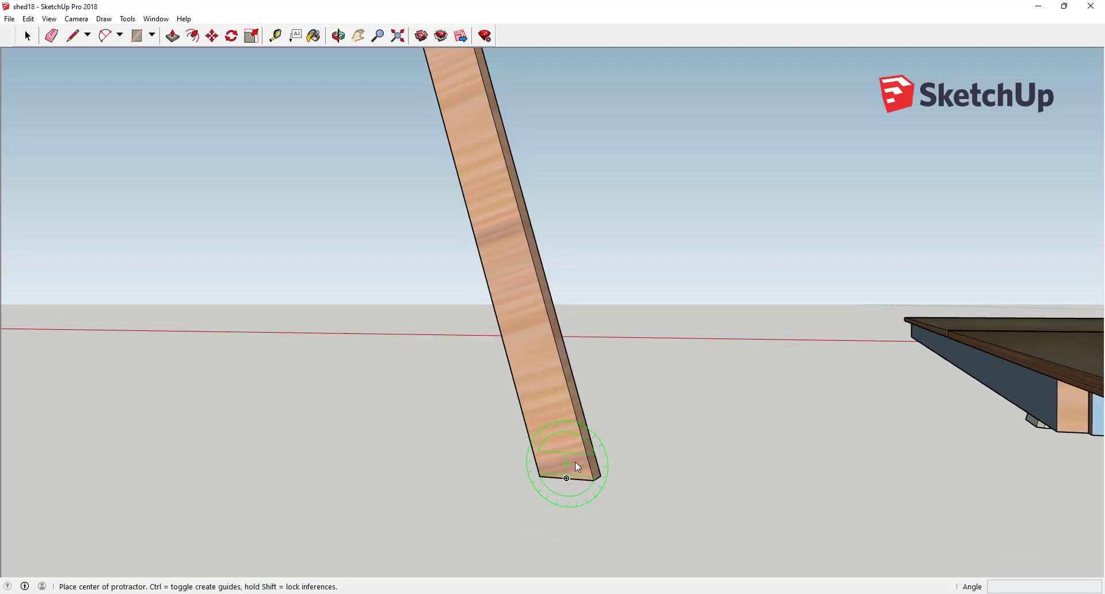
{"action": "scroll", "coordinate": [575, 462], "scroll_direction": "up", "scroll_amount": 1}
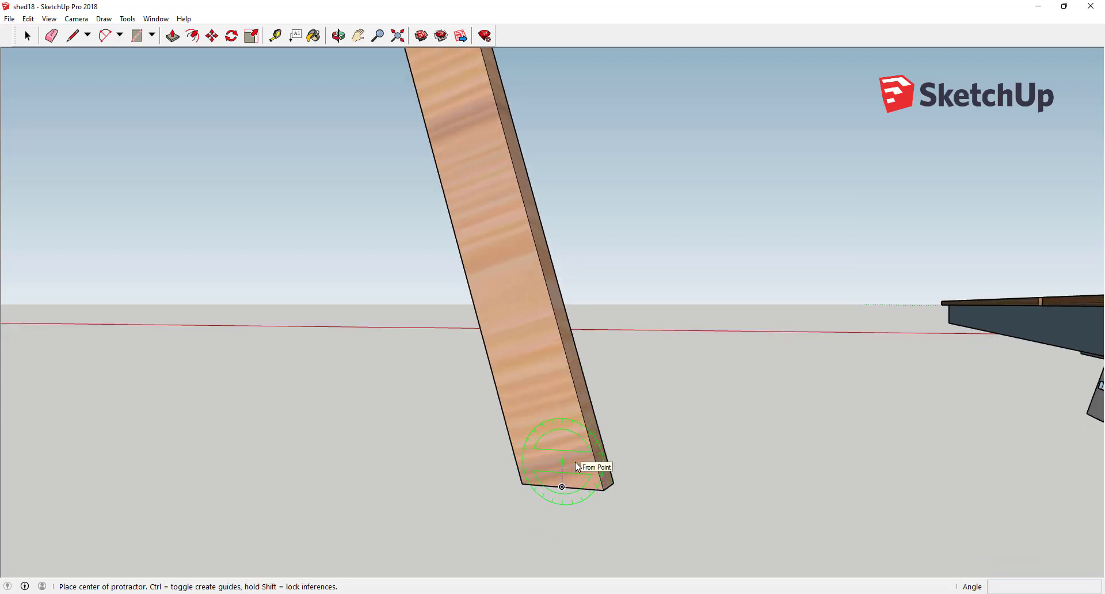
Step: Place a 15° protractor guide at the leg board's bottom corner
{"action": "left_click", "coordinate": [604, 491]}
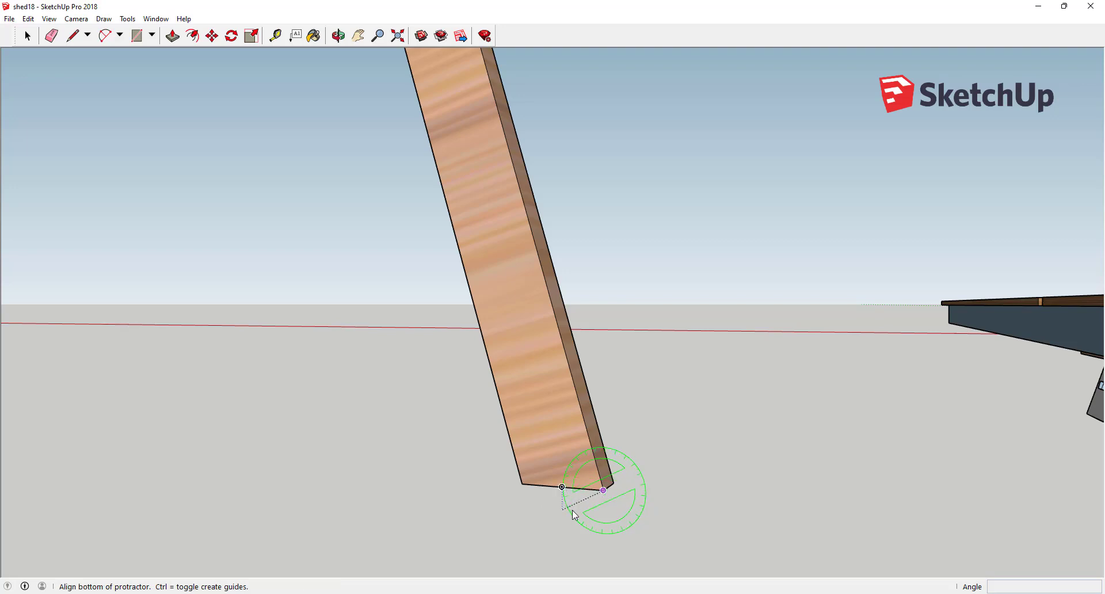
{"action": "left_click", "coordinate": [465, 483]}
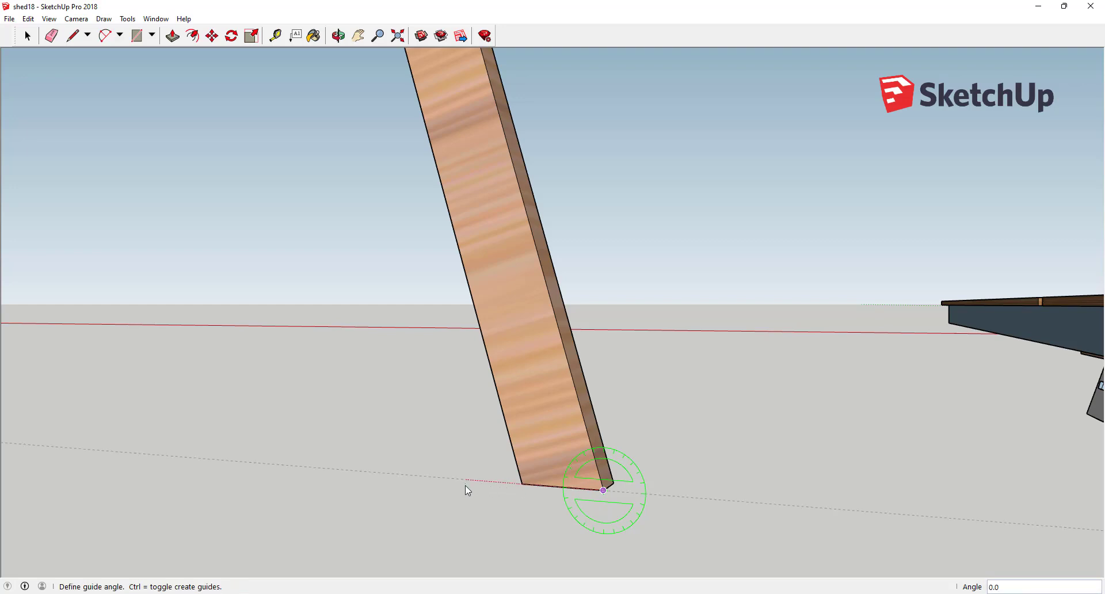
{"action": "left_click", "coordinate": [452, 522]}
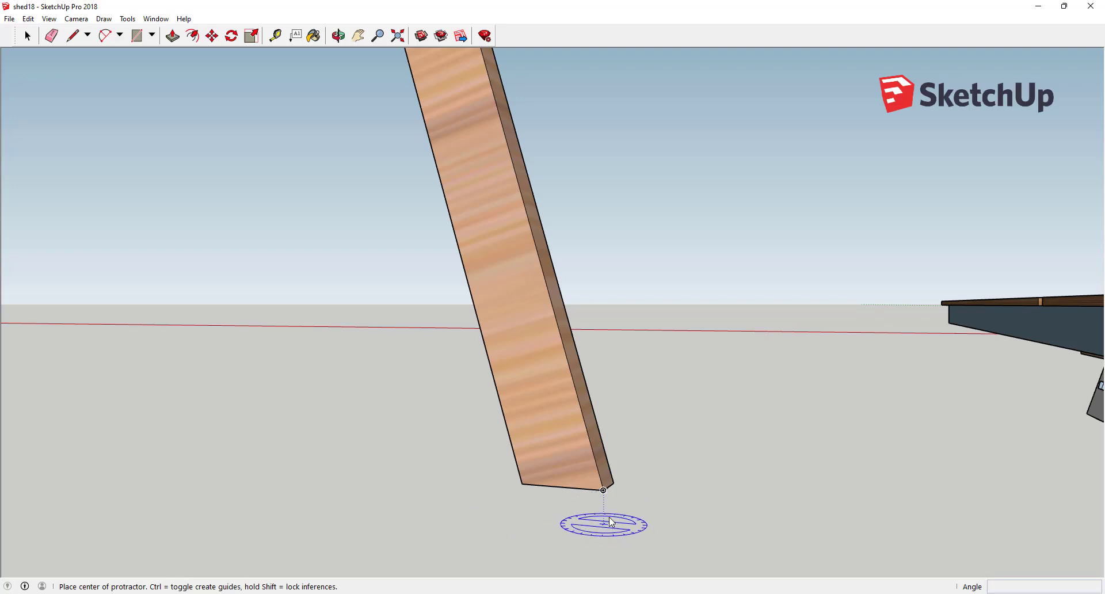
Step: Measure the foot's end cut from the bottom-left corner, leaving a 73.5° guide along the side
{"action": "left_click", "coordinate": [602, 490]}
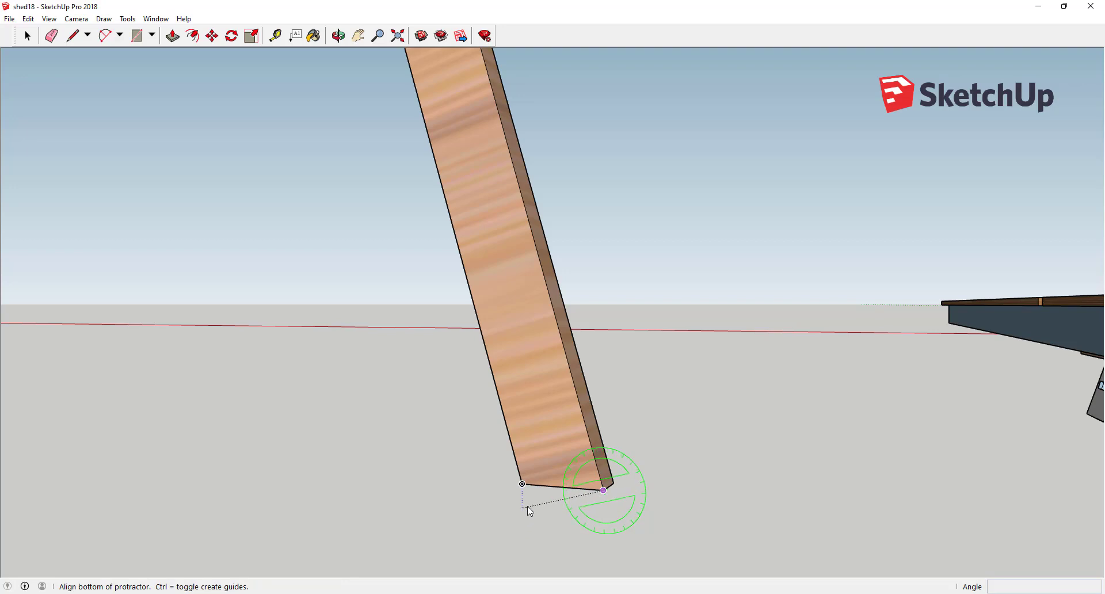
{"action": "key", "text": "Escape"}
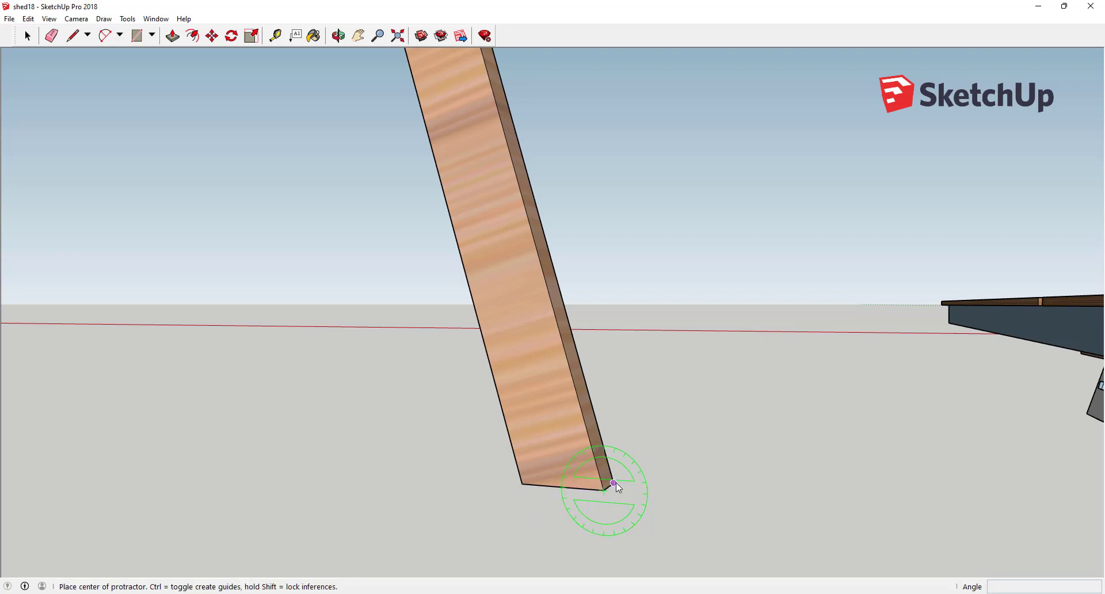
{"action": "left_click", "coordinate": [522, 483]}
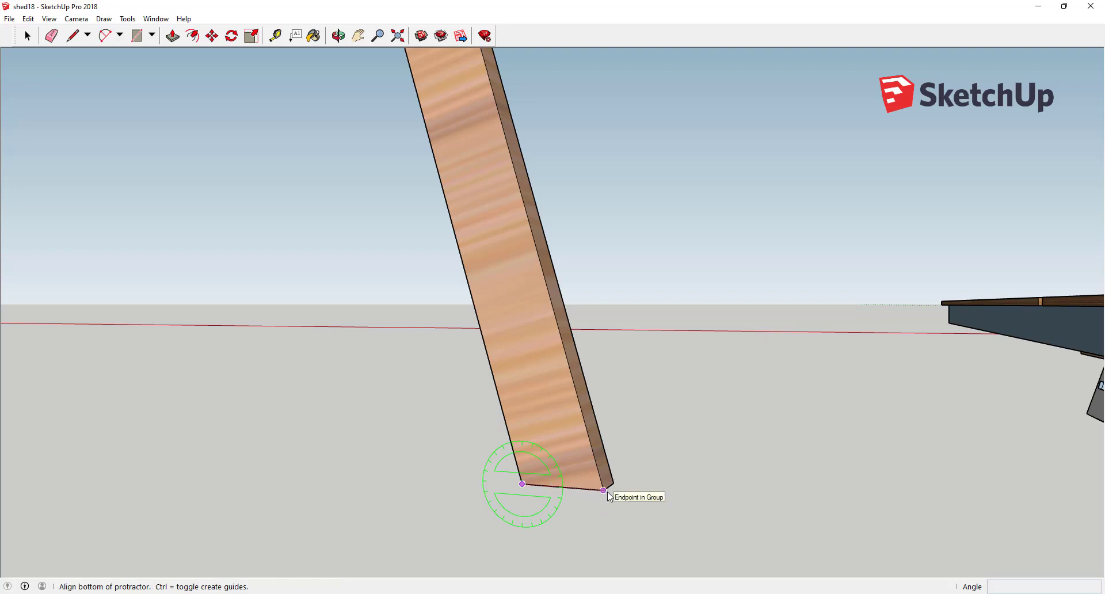
{"action": "left_click", "coordinate": [604, 491]}
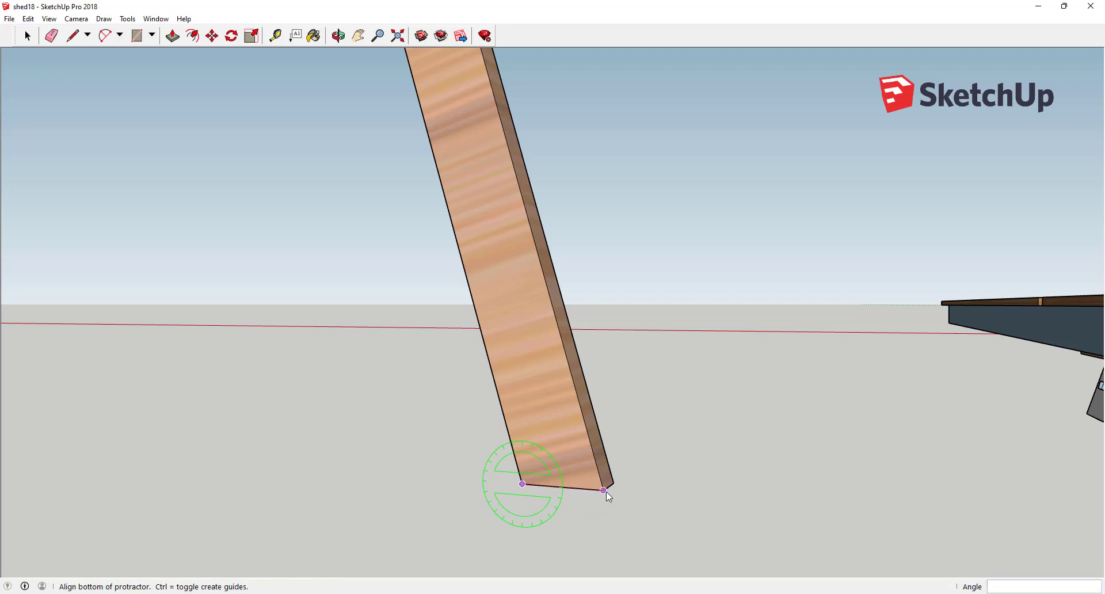
{"action": "left_click", "coordinate": [535, 533]}
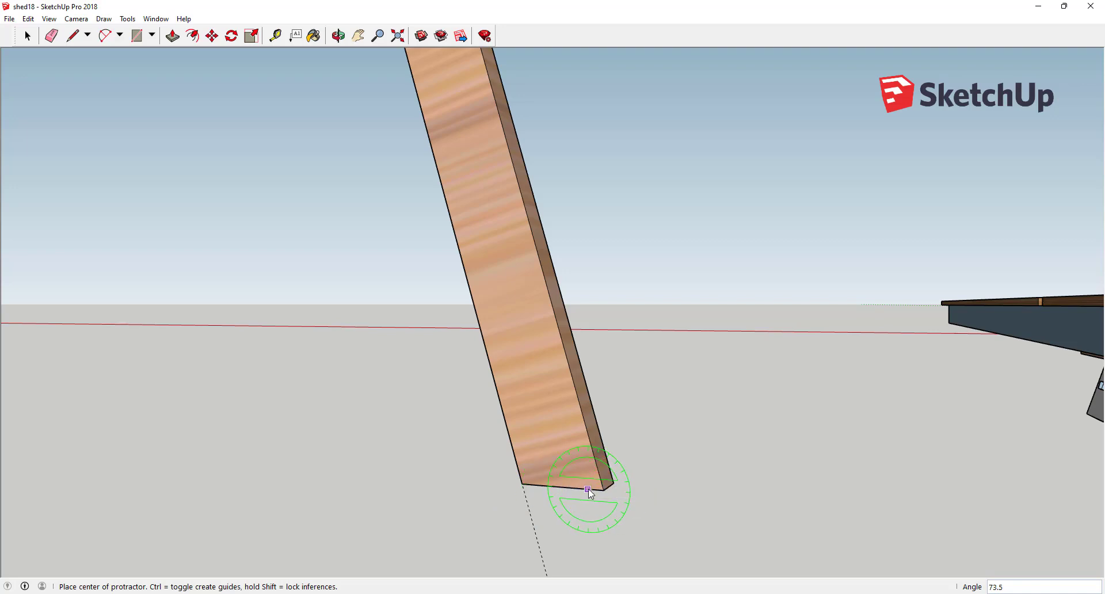
Step: Zoom to the leg board's top corner and place a 45° angle guide through it
{"action": "middle_click_drag", "start_coordinate": [590, 493], "coordinate": [588, 491]}
{"action": "scroll", "coordinate": [589, 492], "scroll_direction": "down", "scroll_amount": 5}
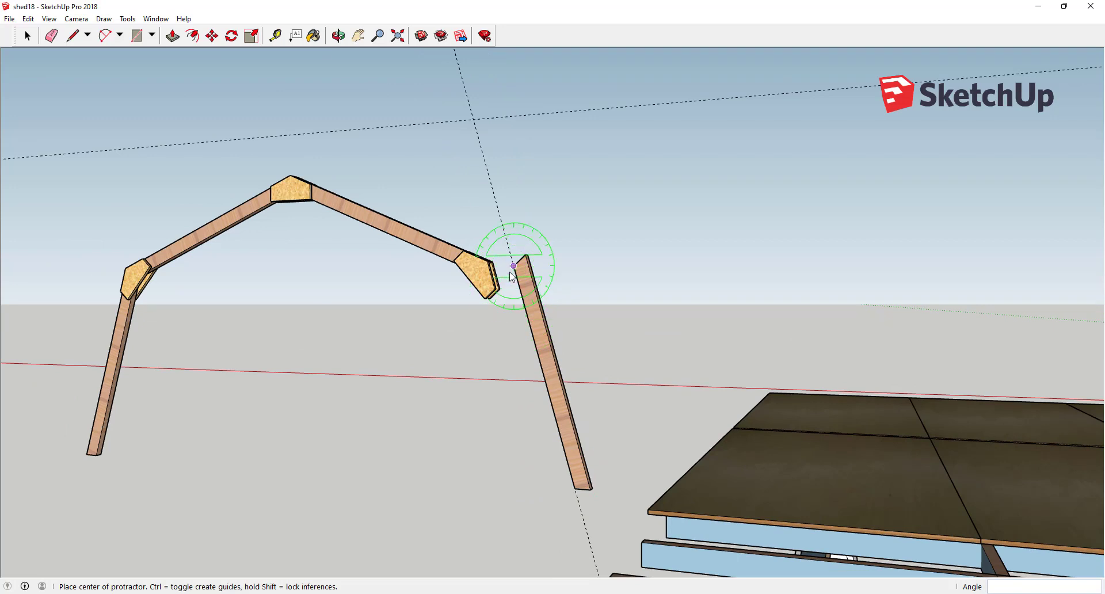
{"action": "scroll", "coordinate": [526, 266], "scroll_direction": "up", "scroll_amount": 8}
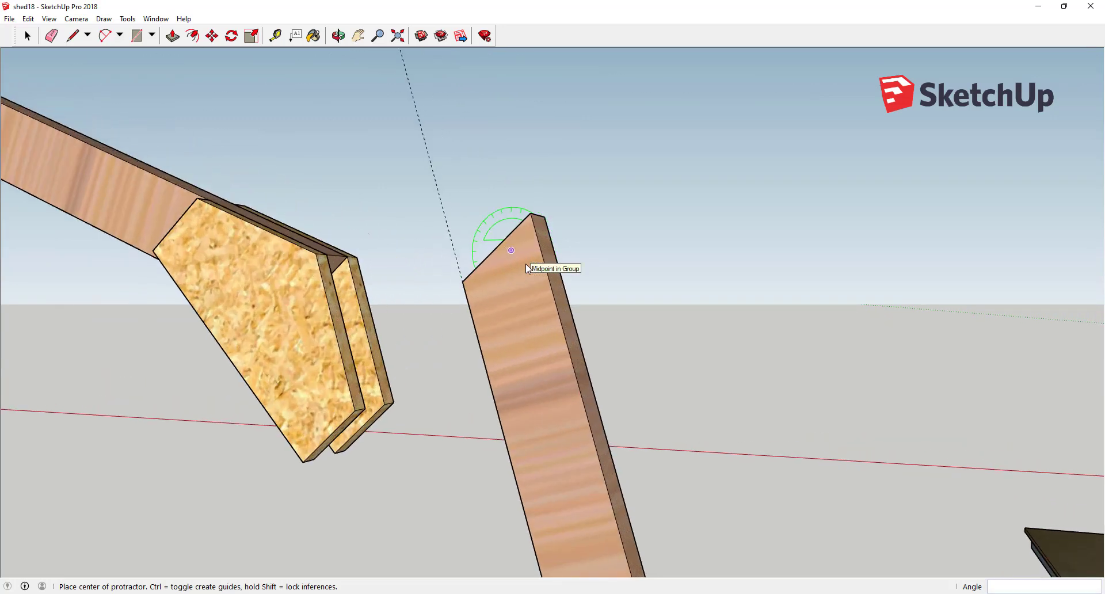
{"action": "left_click", "coordinate": [464, 282]}
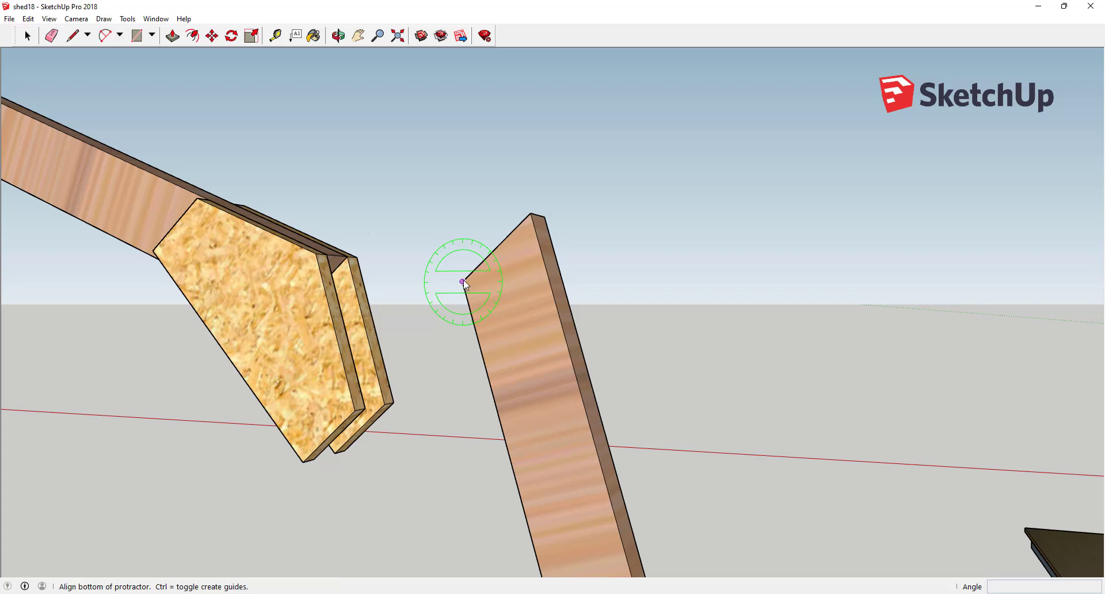
{"action": "left_click", "coordinate": [432, 178]}
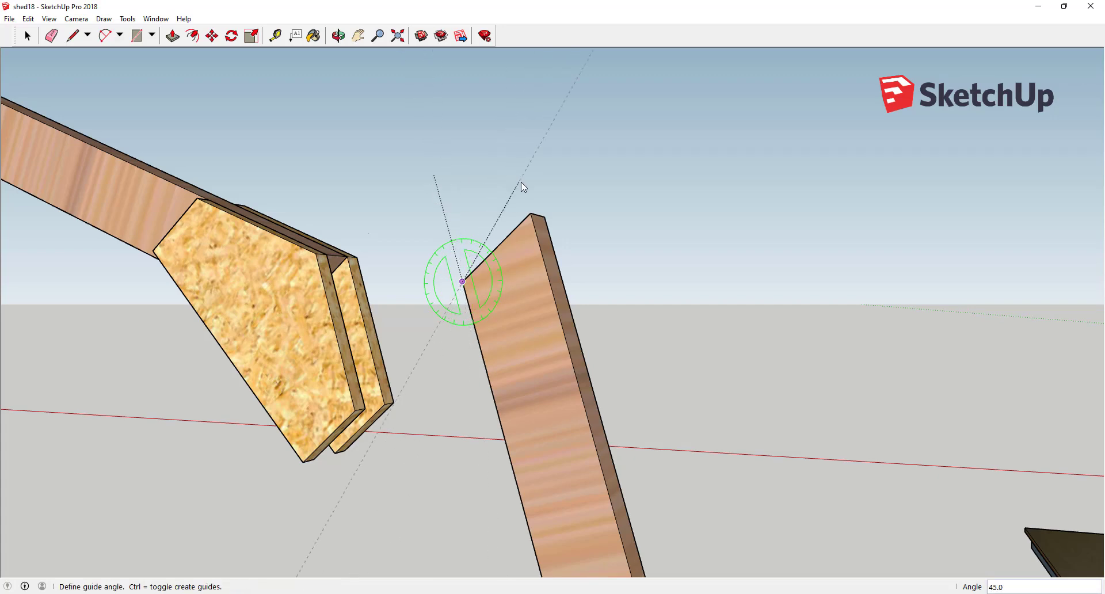
{"action": "left_click", "coordinate": [547, 201]}
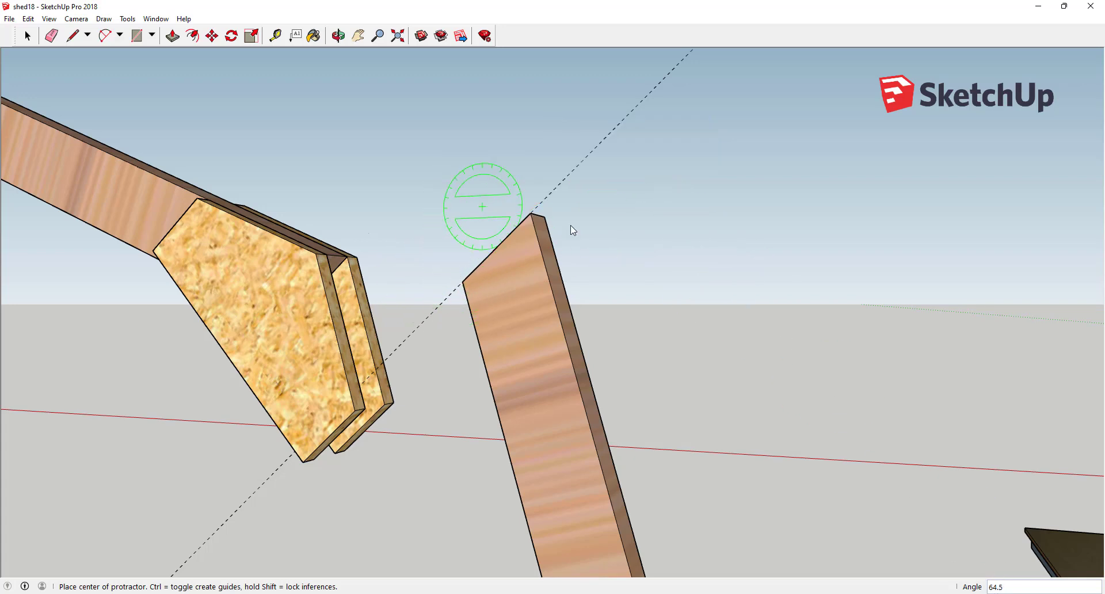
{"action": "key", "text": "Escape"}
Step: Add a 30° guide from the top corner, then undo the long diagonal guide and zoom out
{"action": "left_click", "coordinate": [530, 213]}
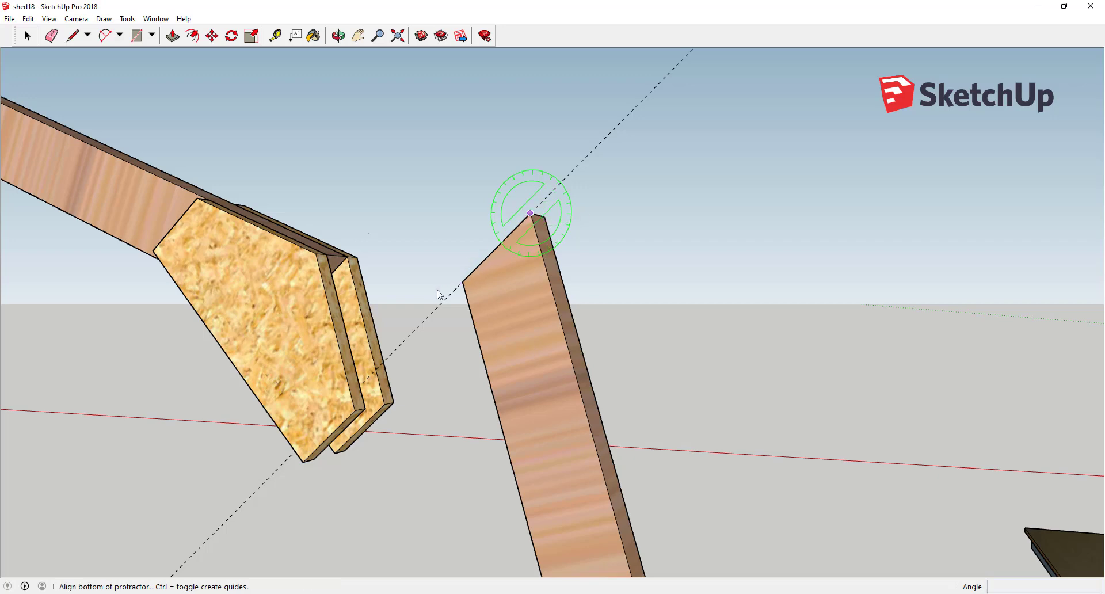
{"action": "left_click", "coordinate": [432, 314]}
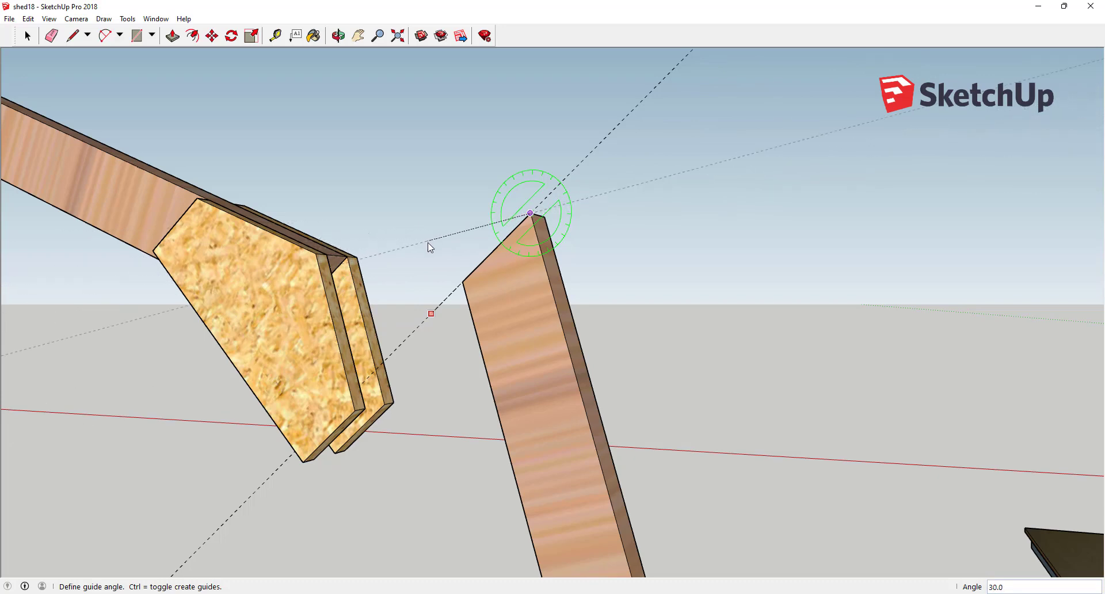
{"action": "left_click", "coordinate": [429, 244]}
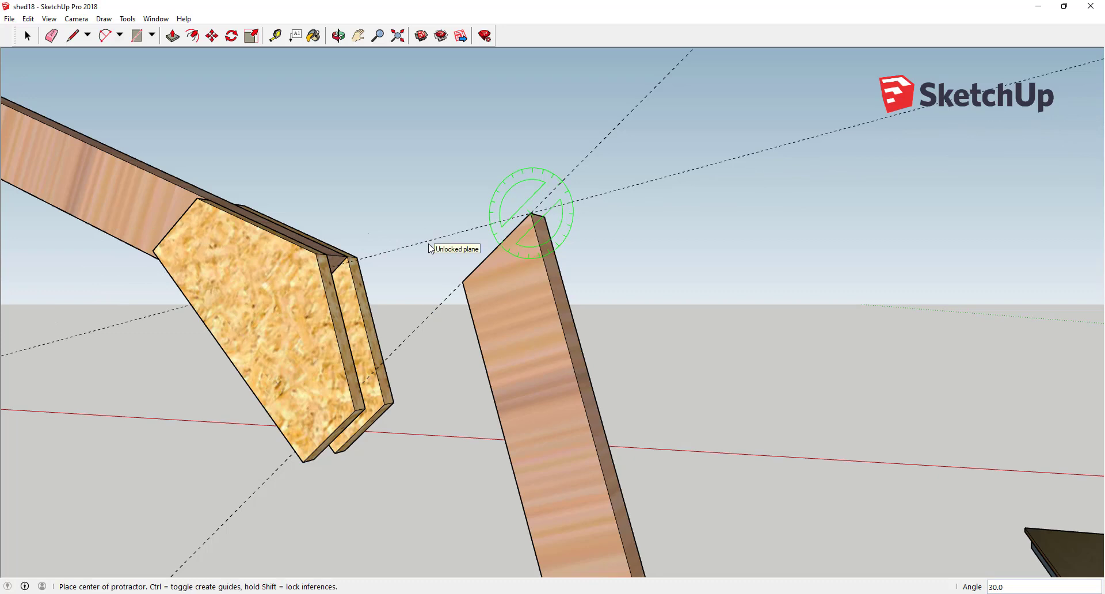
{"action": "left_click", "coordinate": [530, 214]}
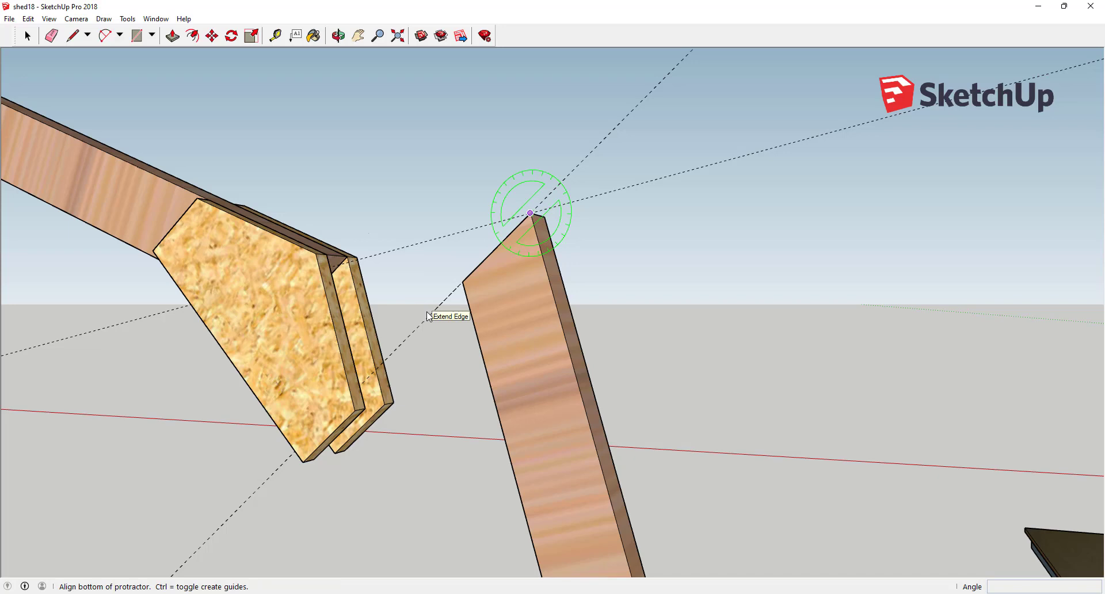
{"action": "left_click", "coordinate": [430, 314]}
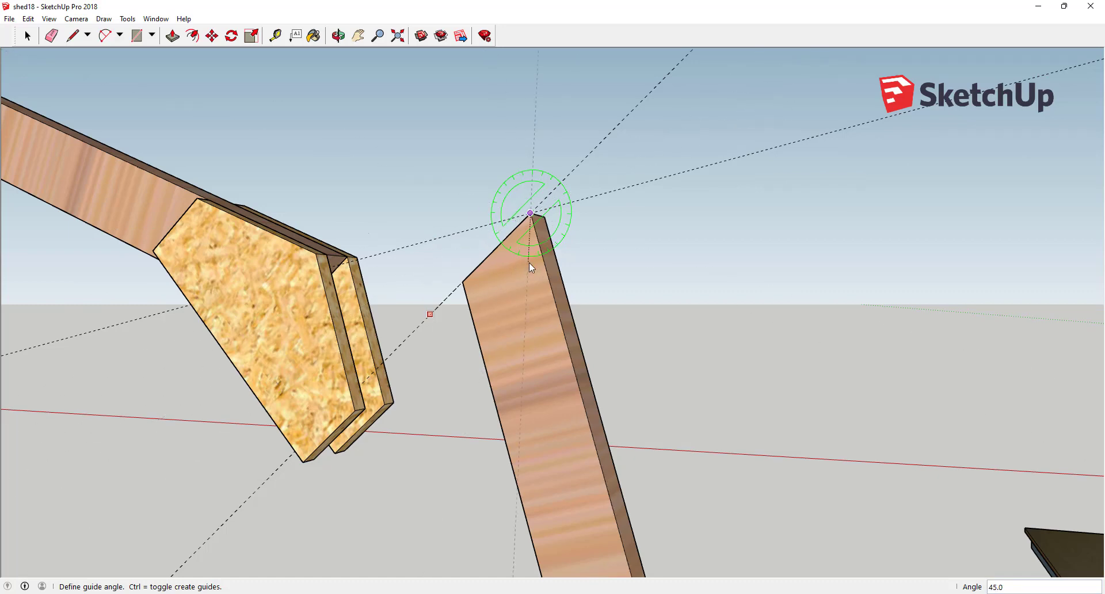
{"action": "key", "text": "Escape"}
{"action": "key", "text": "ctrl+z"}
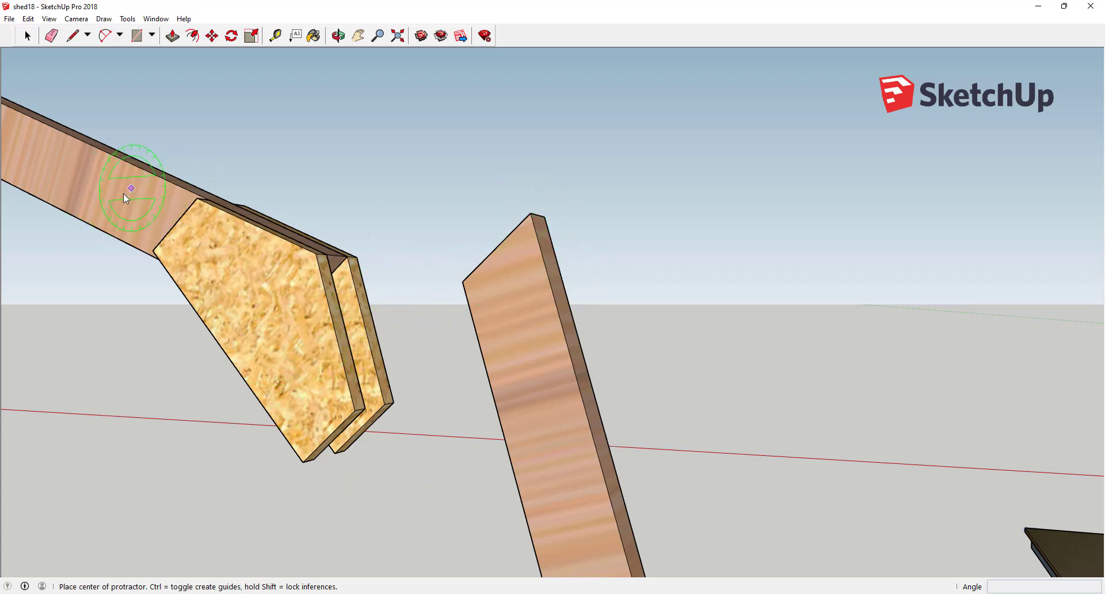
{"action": "scroll", "coordinate": [520, 325], "scroll_direction": "down", "scroll_amount": 10}
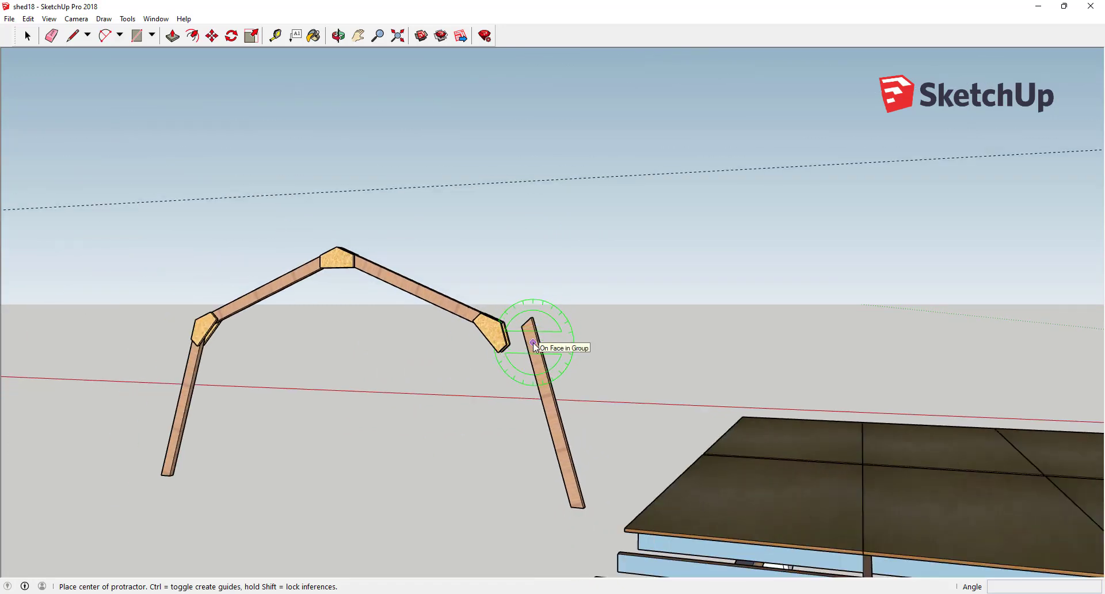
Step: Undo to reattach the right leg, then move the upper-right rafter up clear of the gussets
{"action": "key", "text": "ctrl+z"}
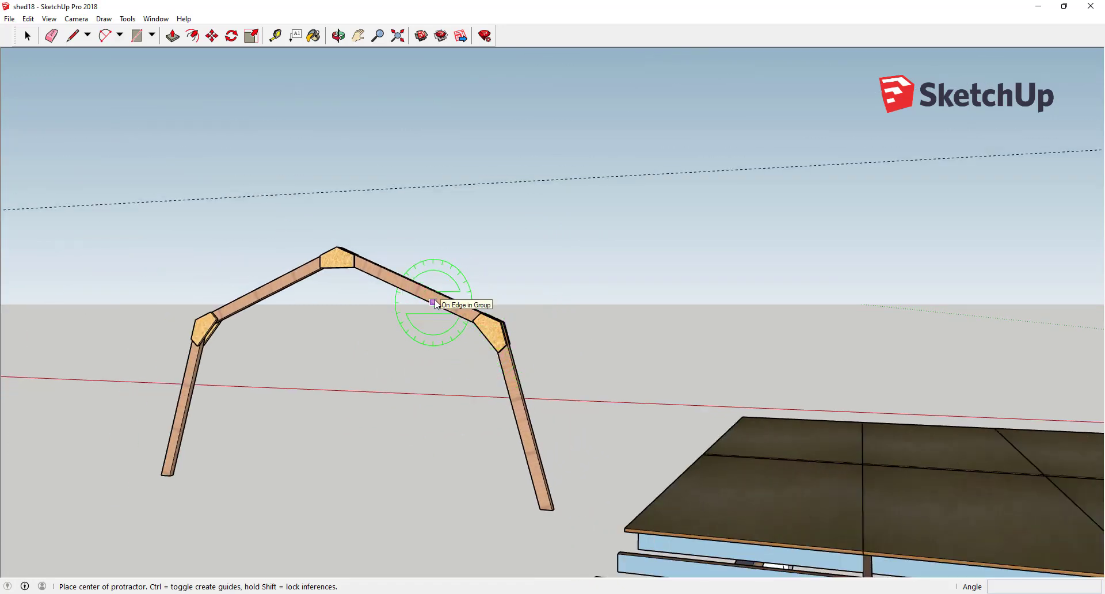
{"action": "scroll", "coordinate": [434, 299], "scroll_direction": "up", "scroll_amount": 2}
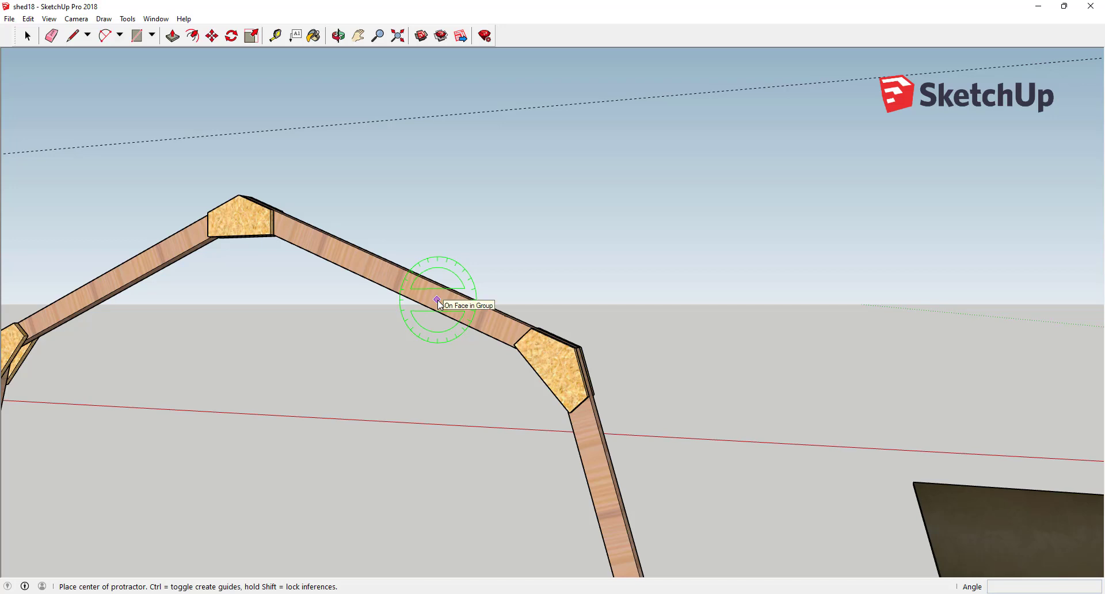
{"action": "key", "text": "m"}
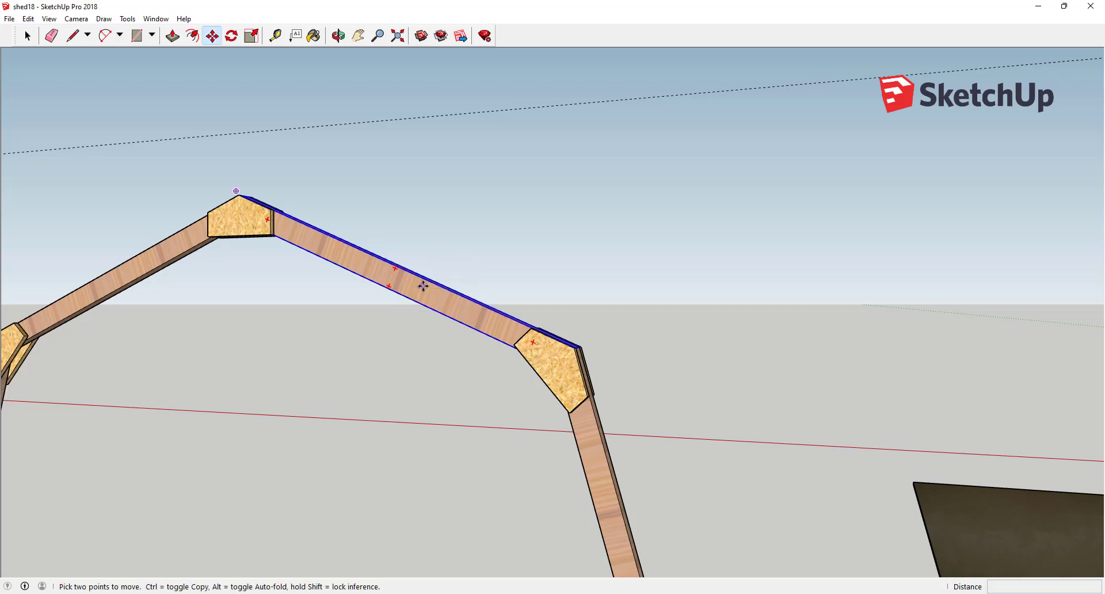
{"action": "left_click", "coordinate": [422, 285]}
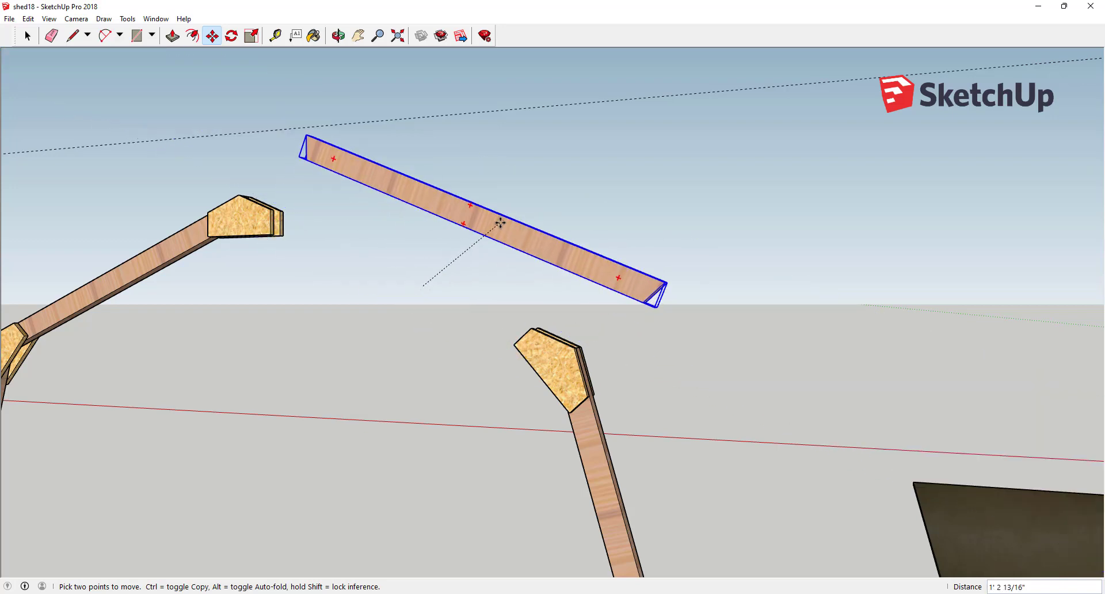
{"action": "left_click", "coordinate": [468, 253]}
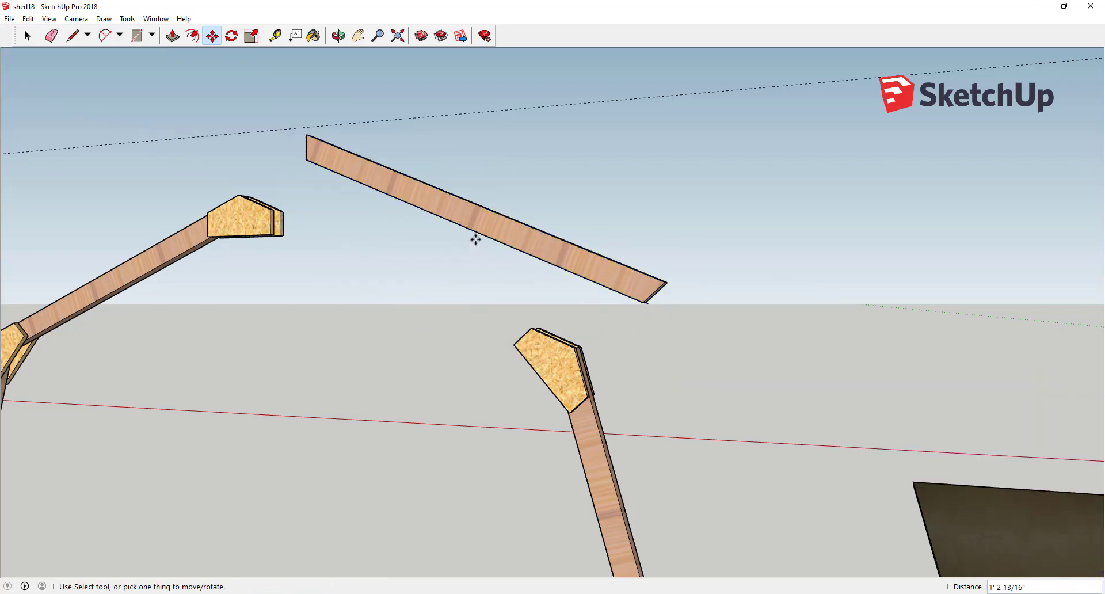
{"action": "left_click", "coordinate": [128, 18]}
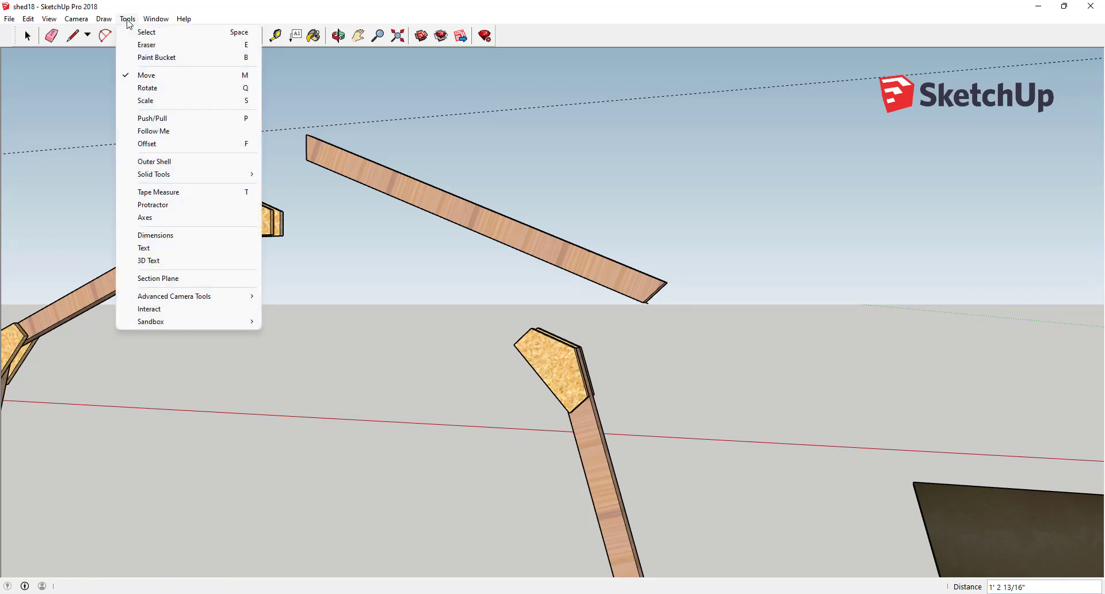
Step: Tape-measure the loose upper-right rafter from its top corner, about 4' 11 7/16"
{"action": "left_click", "coordinate": [156, 206]}
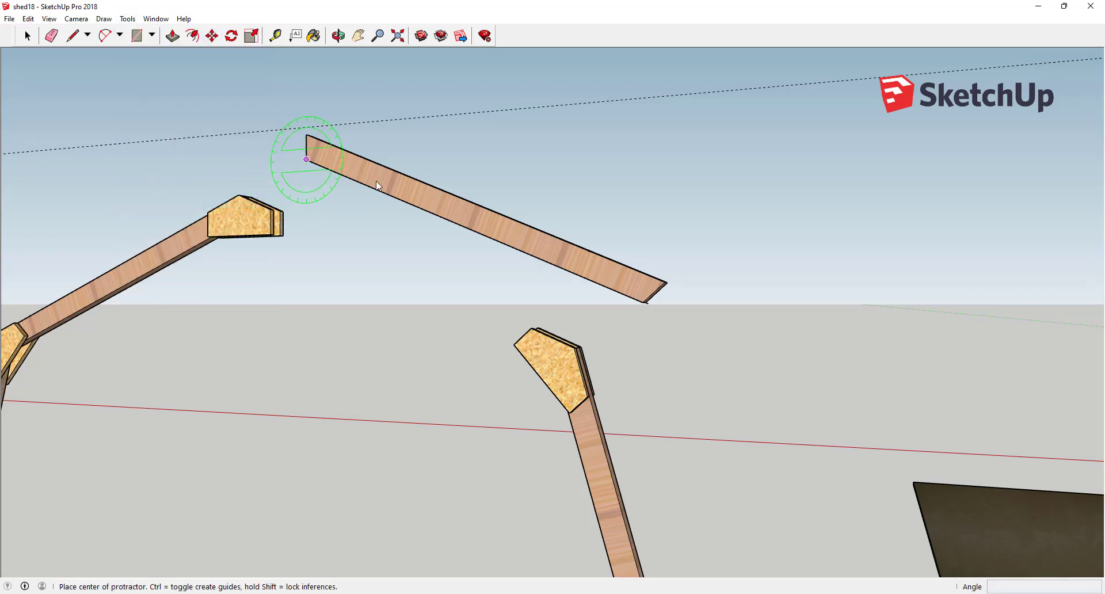
{"action": "left_click", "coordinate": [275, 36]}
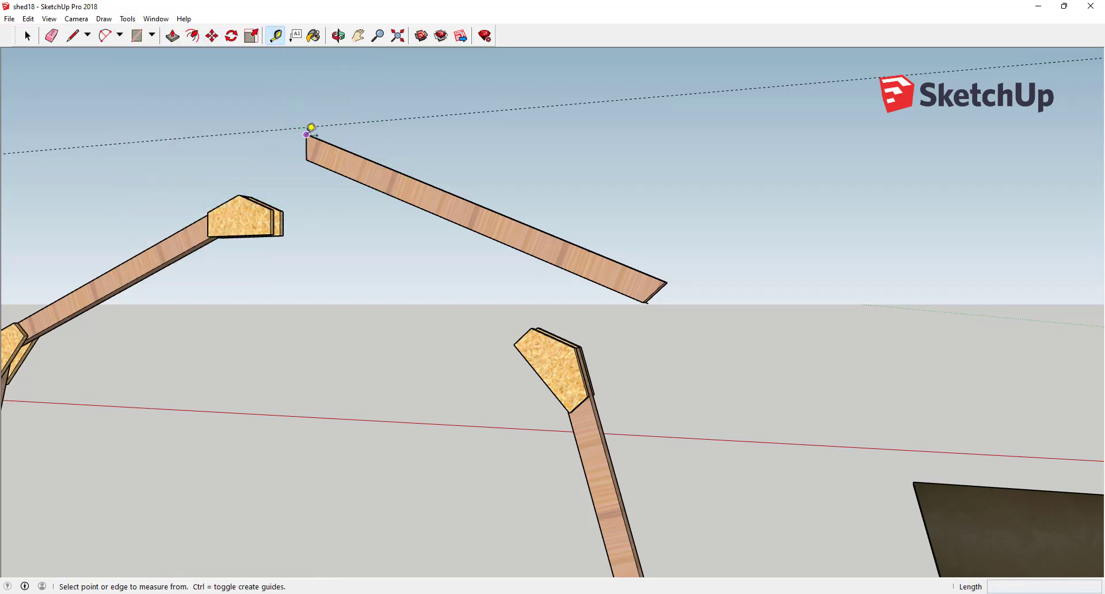
{"action": "middle_click_drag", "start_coordinate": [518, 176], "coordinate": [439, 276]}
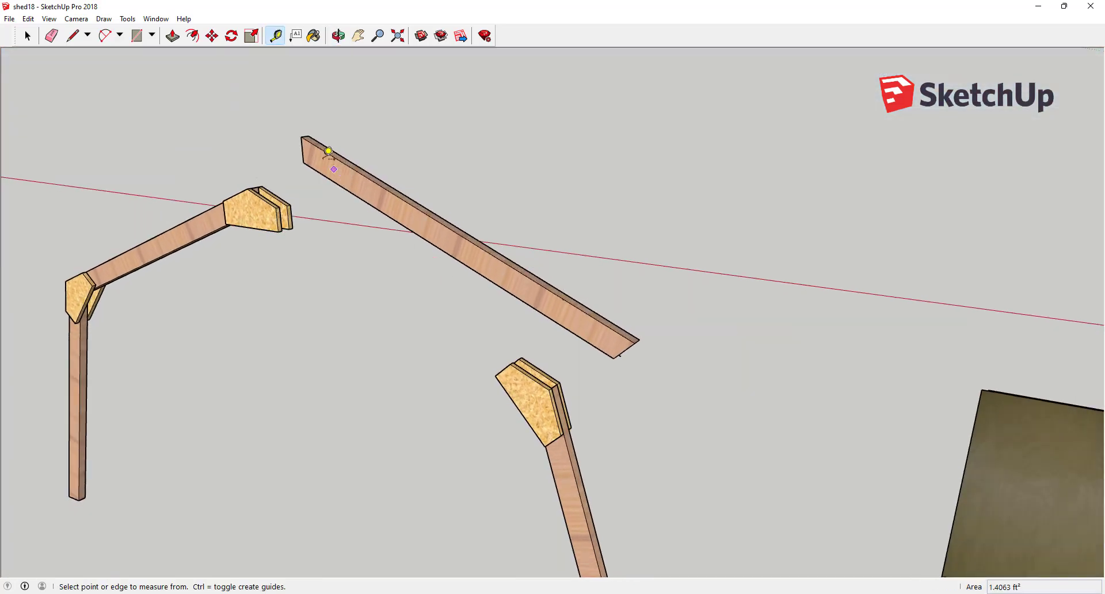
{"action": "left_click", "coordinate": [301, 137]}
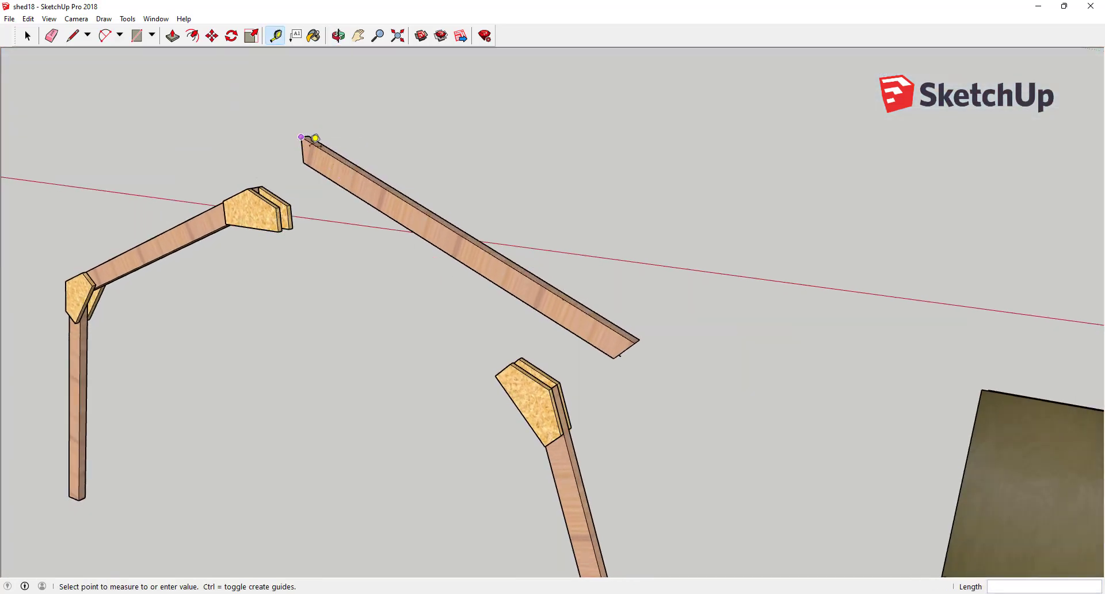
Step: Cancel the measurement and undo the move, returning the rafter between the gussets
{"action": "right_click", "coordinate": [638, 346]}
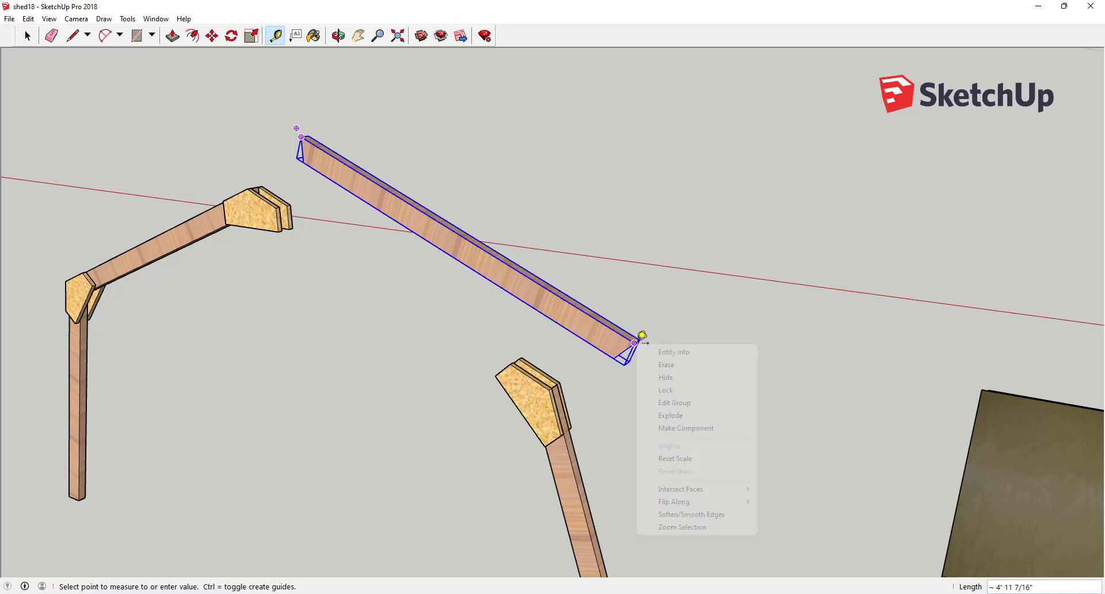
{"action": "key", "text": "Escape"}
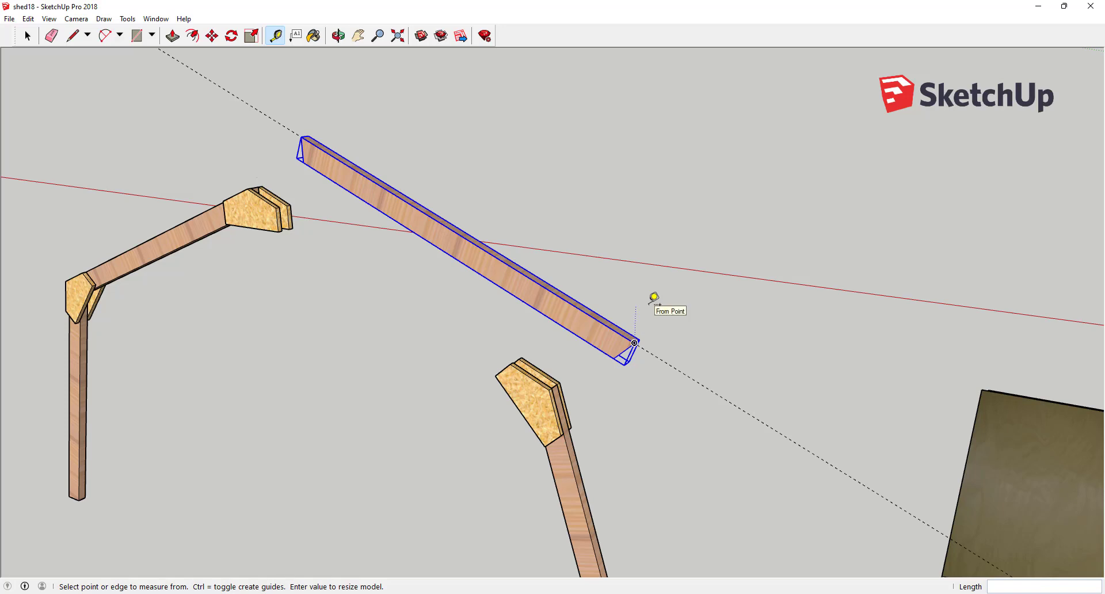
{"action": "key", "text": "ctrl+z"}
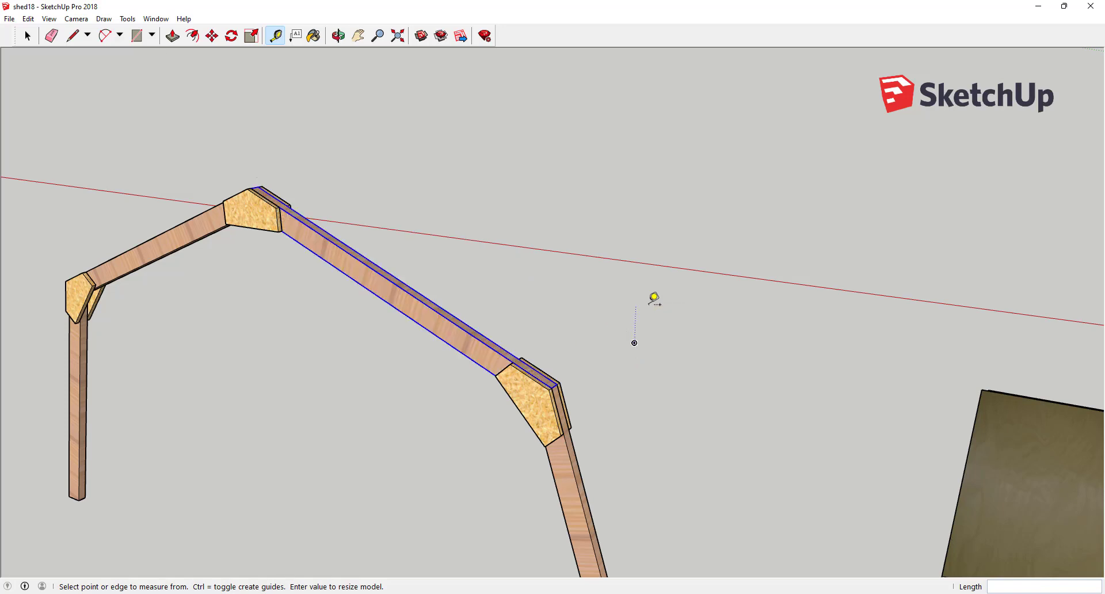
Step: Move the upper rafter out again so it floats clear of the peak and knee gussets
{"action": "left_click", "coordinate": [27, 37]}
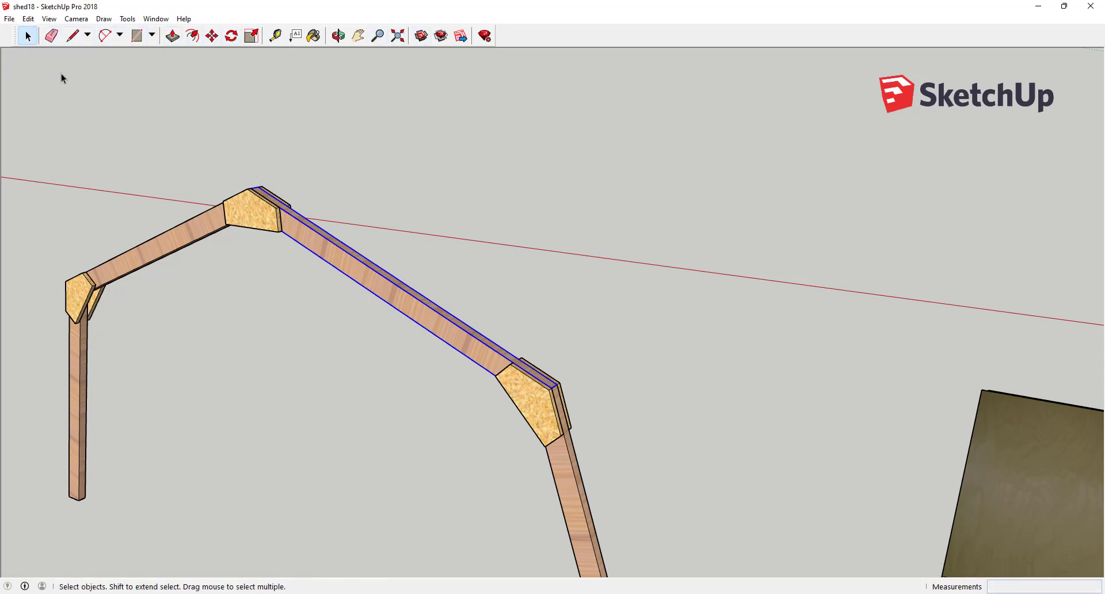
{"action": "key", "text": "m"}
{"action": "left_click", "coordinate": [383, 287]}
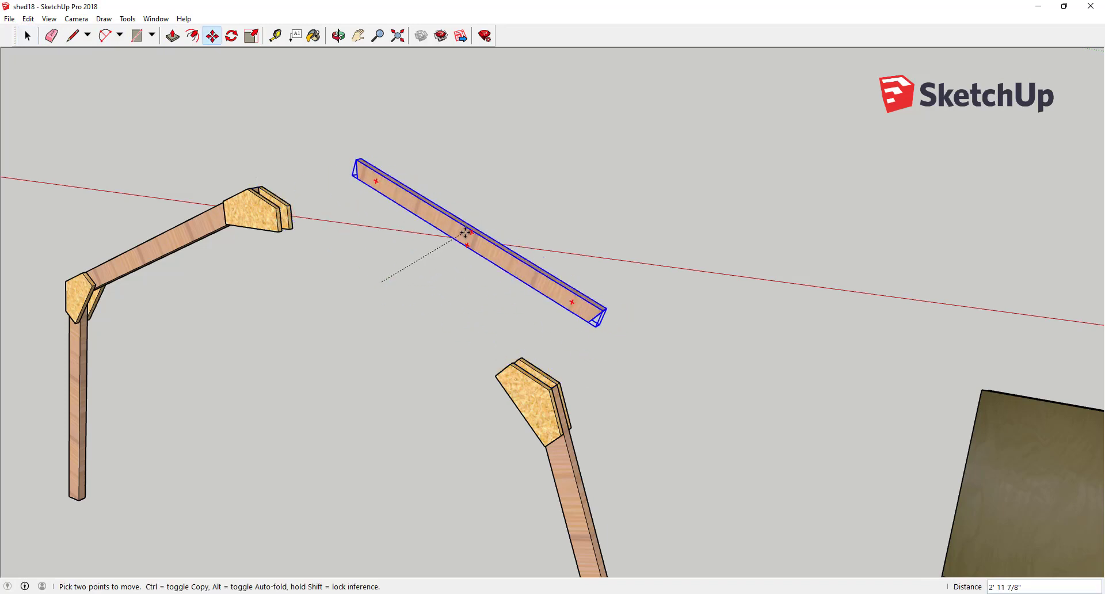
{"action": "left_click", "coordinate": [464, 243]}
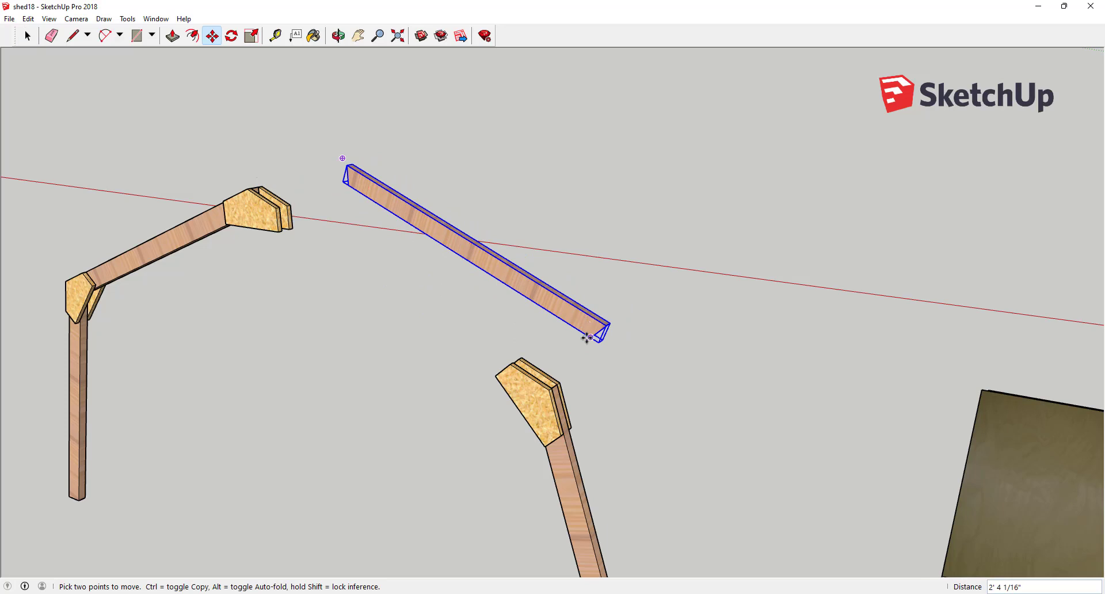
{"action": "key", "text": "Escape"}
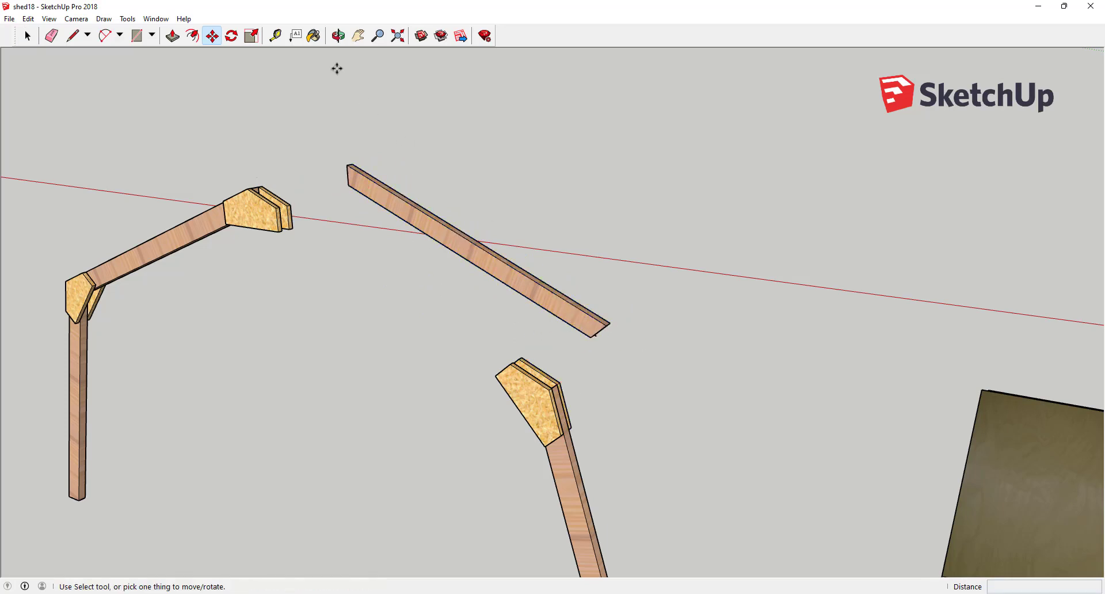
Step: Start a Tape Measure reading from the loose rafter's lower end corner
{"action": "left_click", "coordinate": [275, 37]}
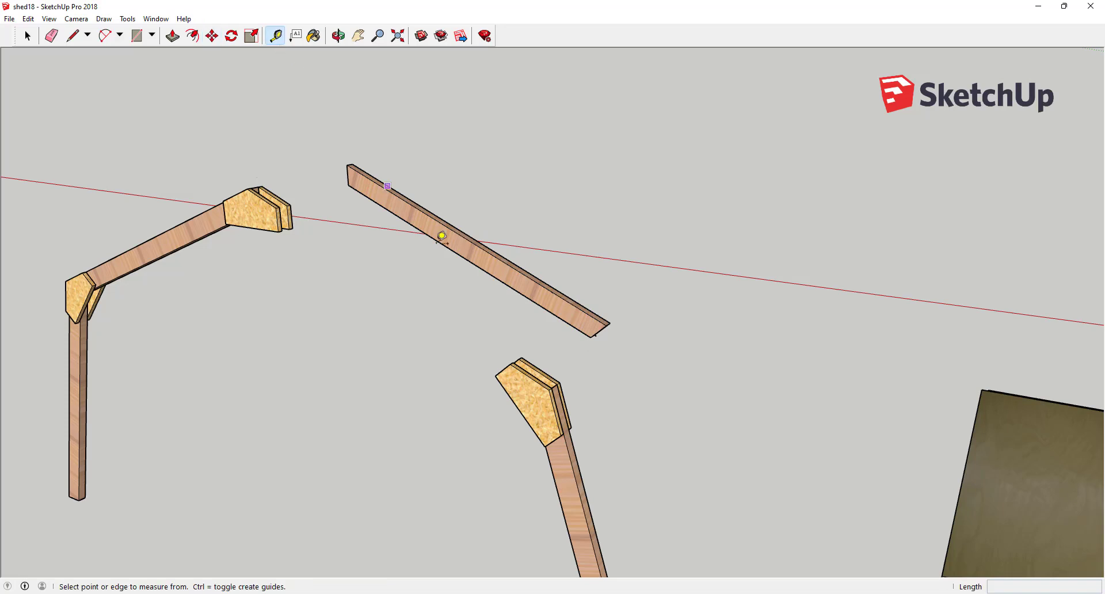
{"action": "left_click", "coordinate": [590, 337]}
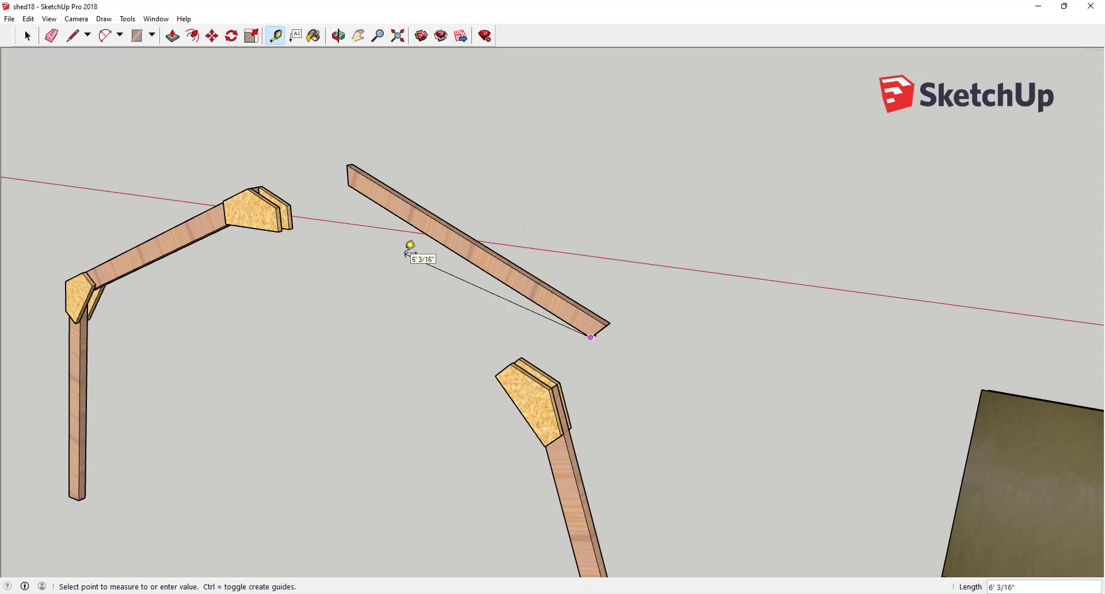
{"action": "key", "text": "Escape"}
{"action": "scroll", "coordinate": [601, 340], "scroll_direction": "up", "scroll_amount": 2}
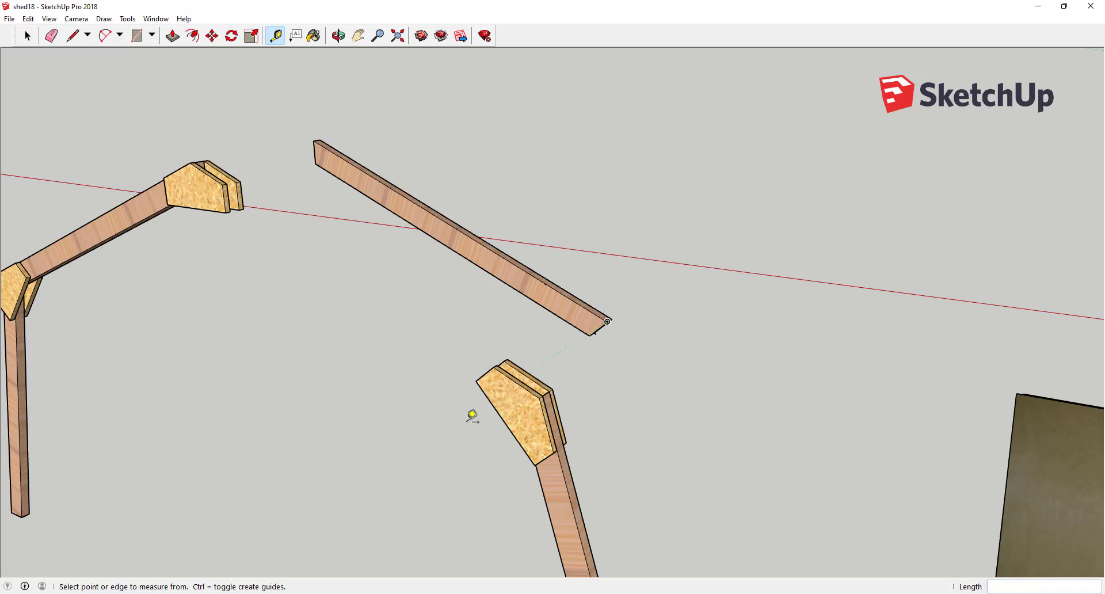
Step: Place a vertical protractor guide at the rafter's bottom corner, measuring the end cut at 67.5° from its bottom edge
{"action": "scroll", "coordinate": [318, 140], "scroll_direction": "up", "scroll_amount": 3}
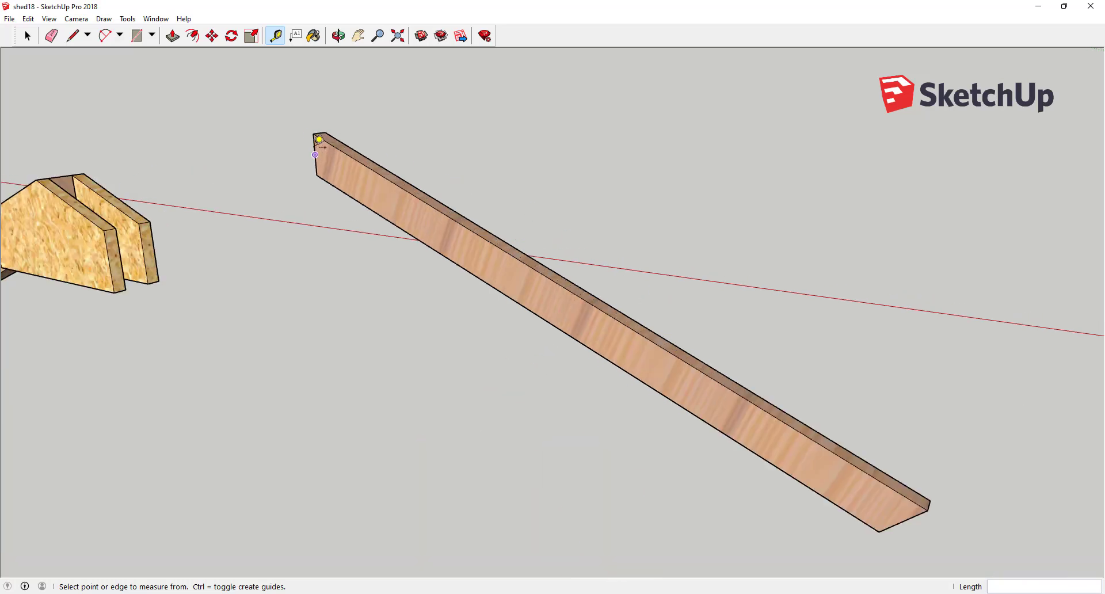
{"action": "scroll", "coordinate": [318, 139], "scroll_direction": "up", "scroll_amount": 2}
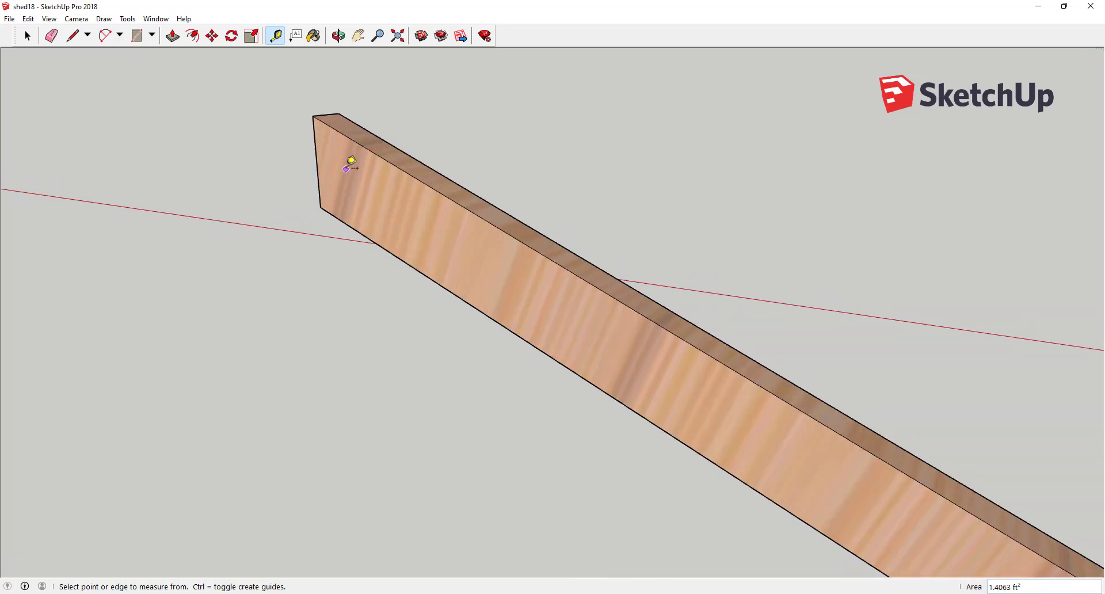
{"action": "middle_click_drag", "start_coordinate": [350, 164], "coordinate": [686, 175]}
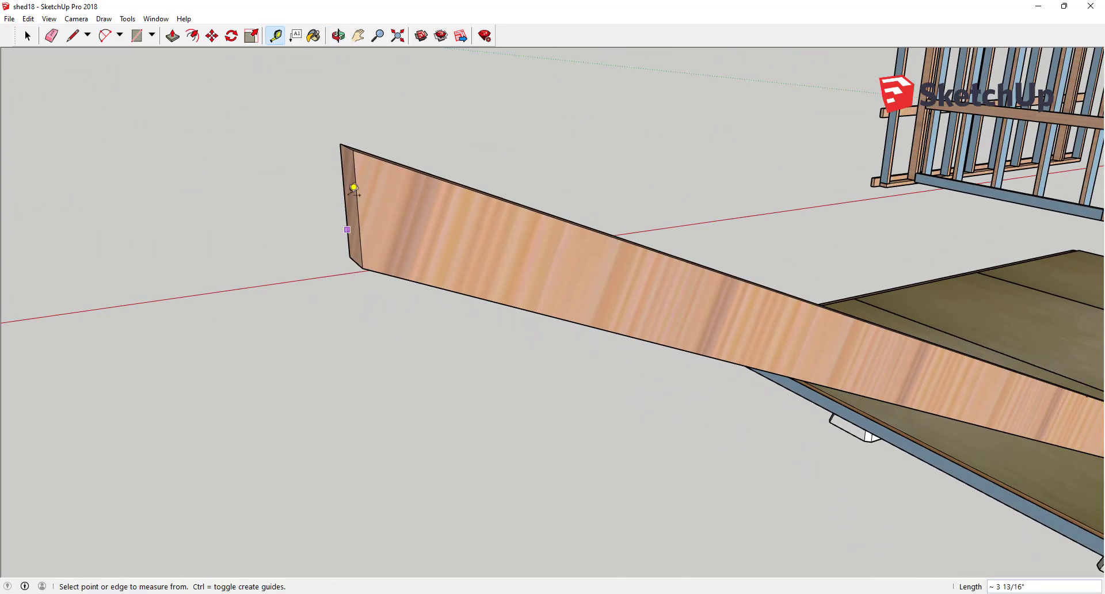
{"action": "left_click", "coordinate": [128, 21]}
{"action": "left_click", "coordinate": [158, 207]}
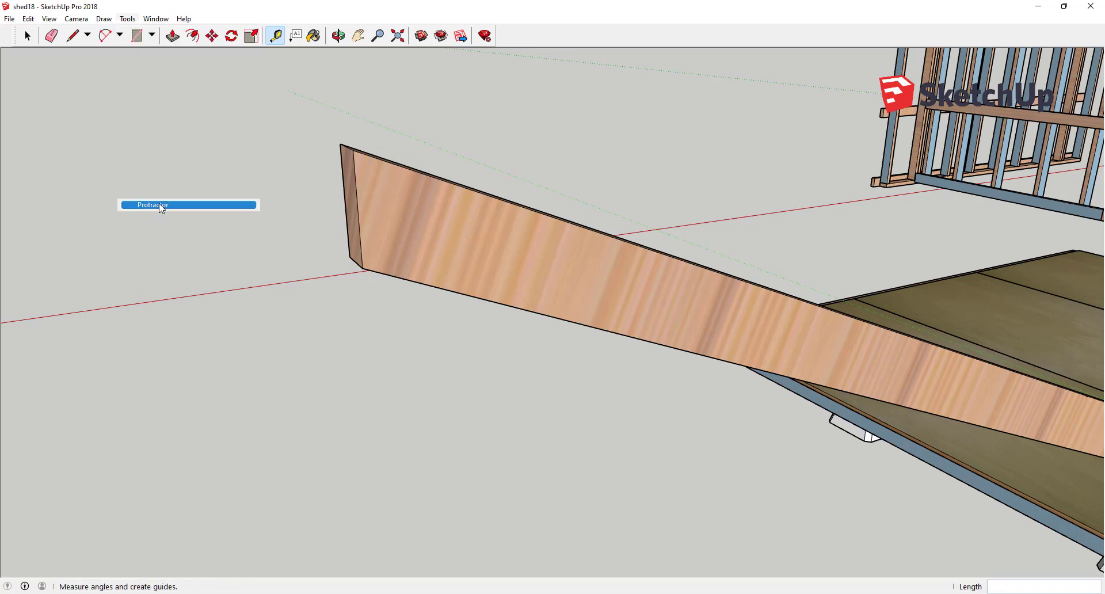
{"action": "left_click", "coordinate": [354, 151]}
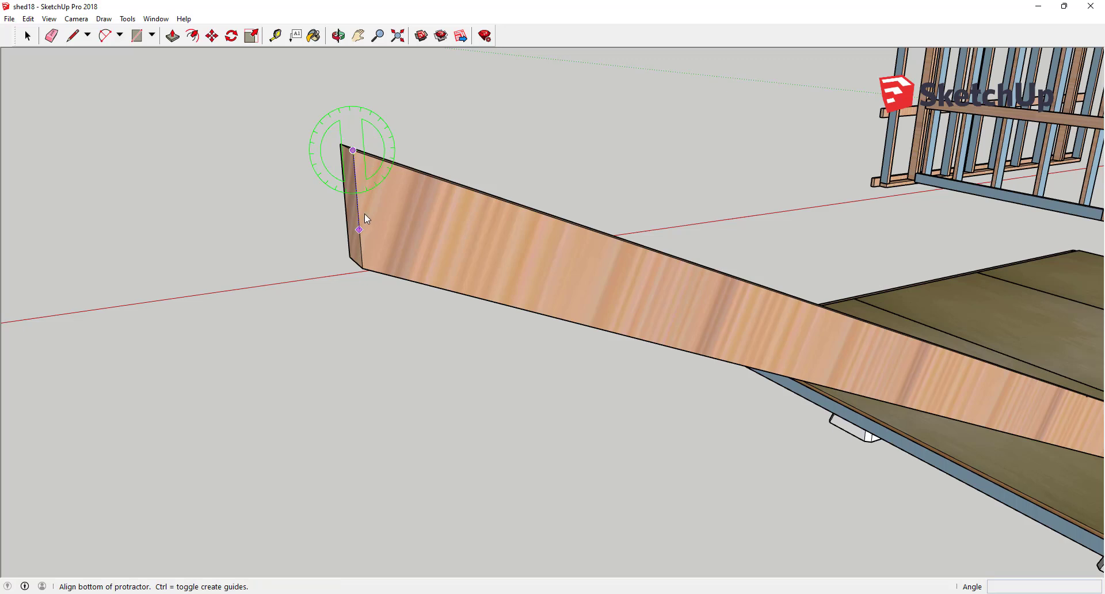
{"action": "key", "text": "Escape"}
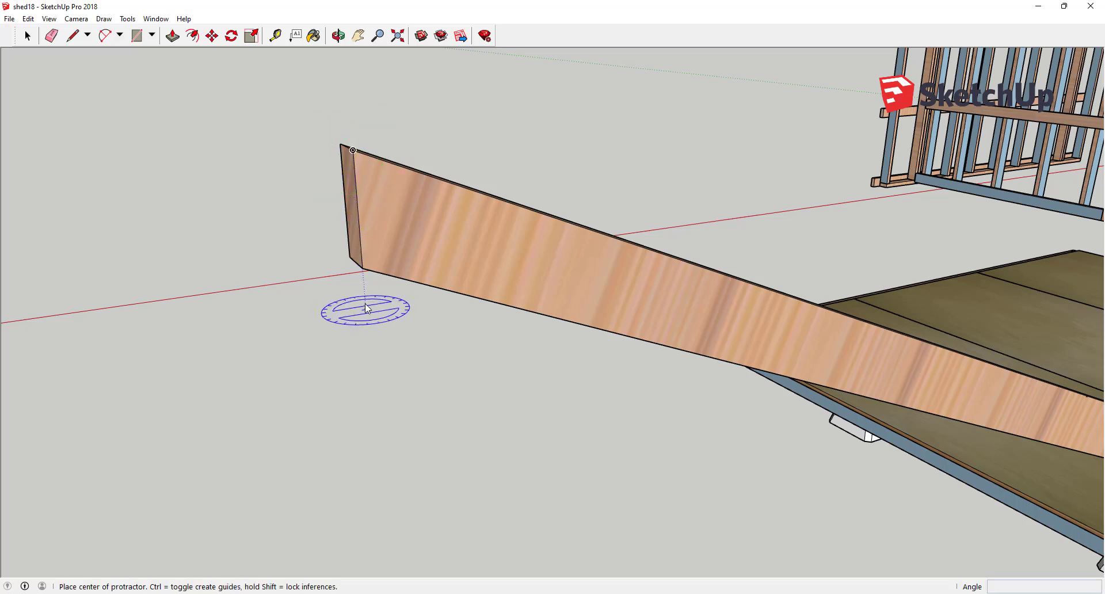
{"action": "left_click", "coordinate": [364, 269]}
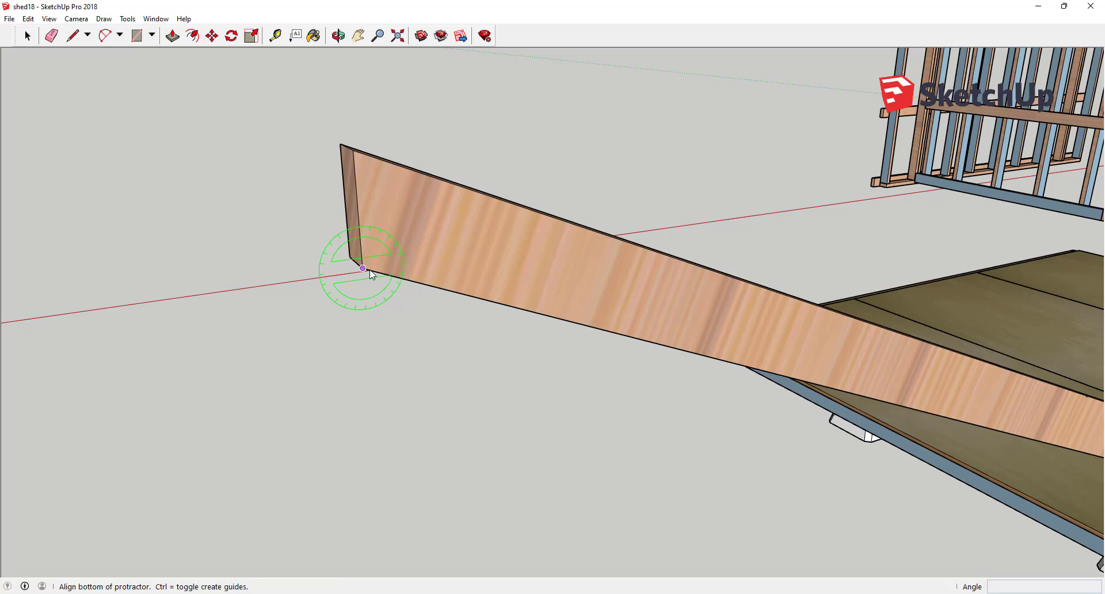
{"action": "left_click", "coordinate": [195, 227]}
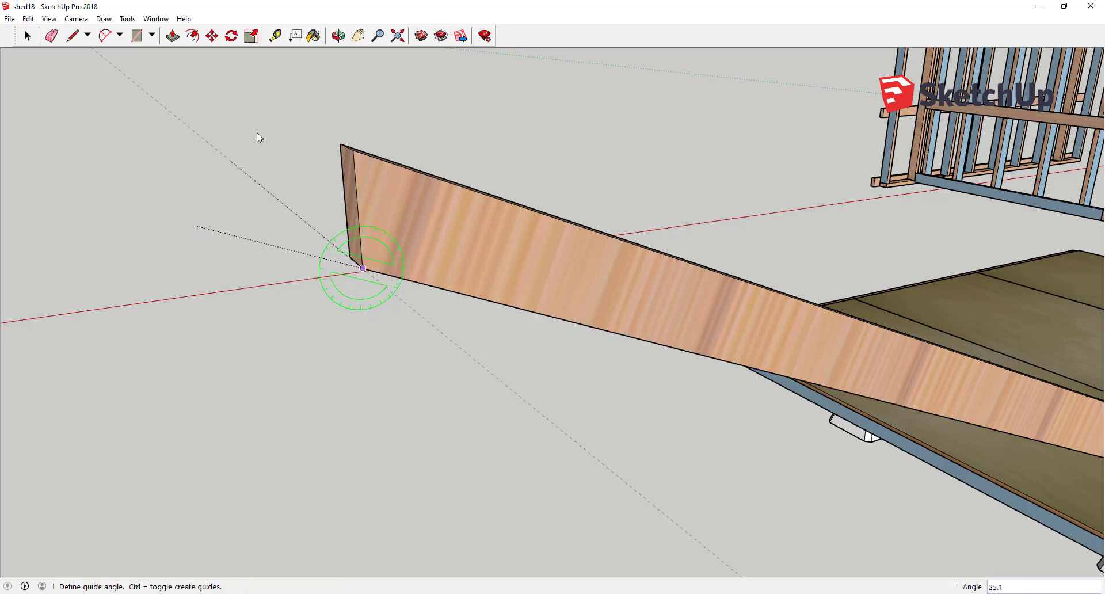
{"action": "left_click", "coordinate": [350, 108]}
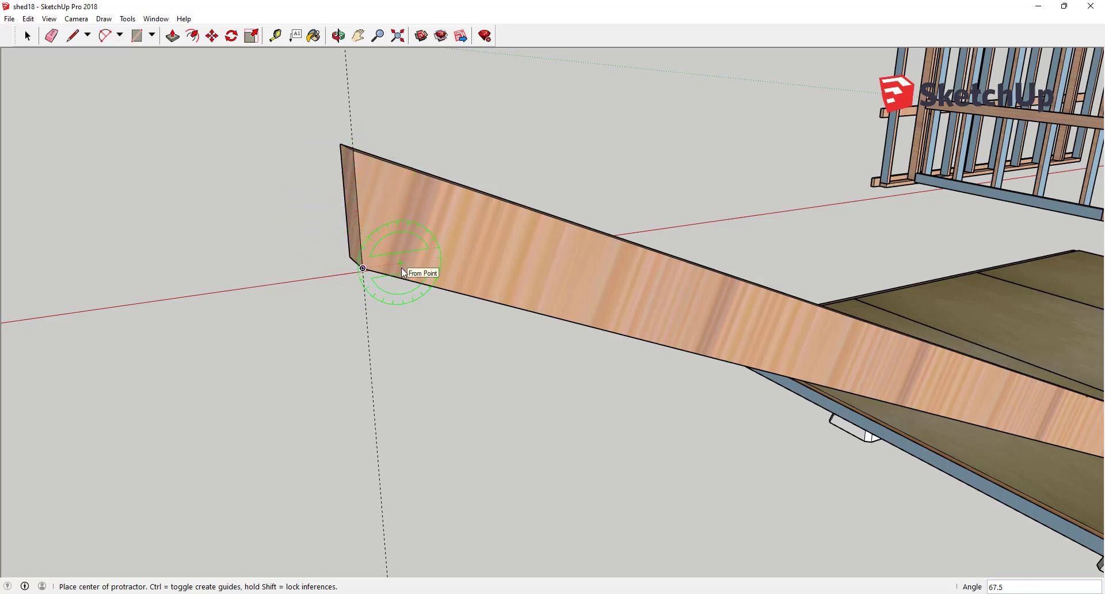
Step: Undo the rafter move so it sits back between its peak and knee gussets
{"action": "scroll", "coordinate": [415, 317], "scroll_direction": "down", "scroll_amount": 4}
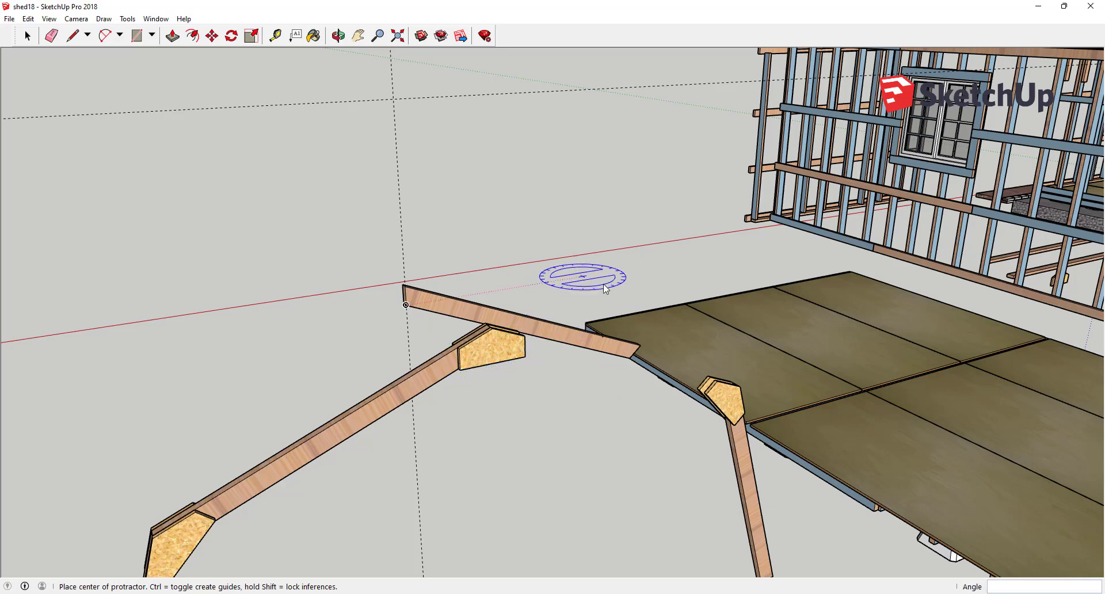
{"action": "scroll", "coordinate": [607, 289], "scroll_direction": "down", "scroll_amount": 6}
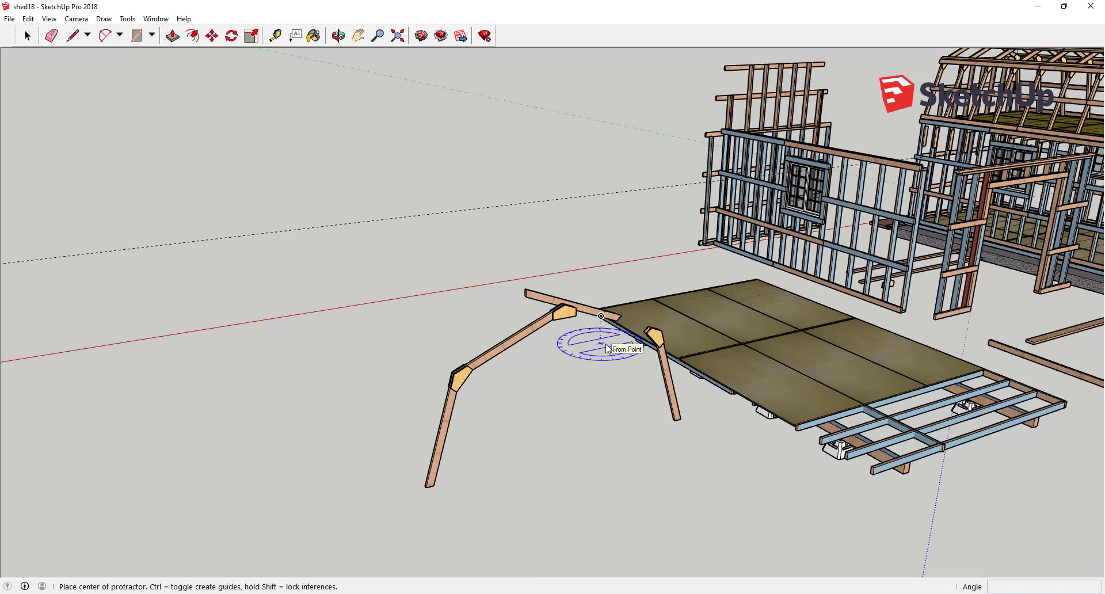
{"action": "key", "text": "ctrl+z"}
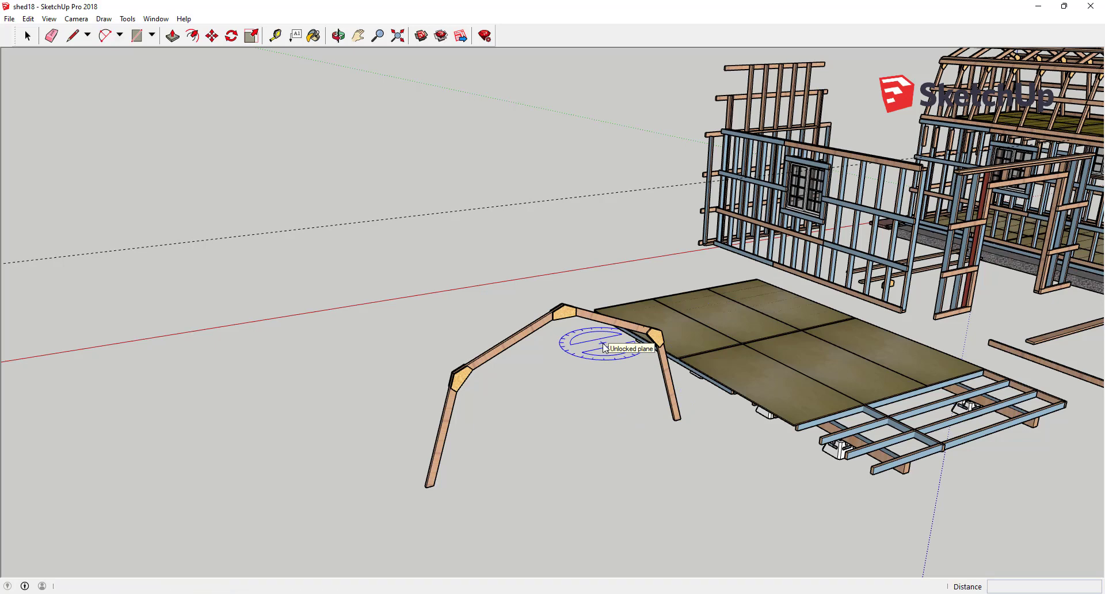
{"action": "key", "text": "m"}
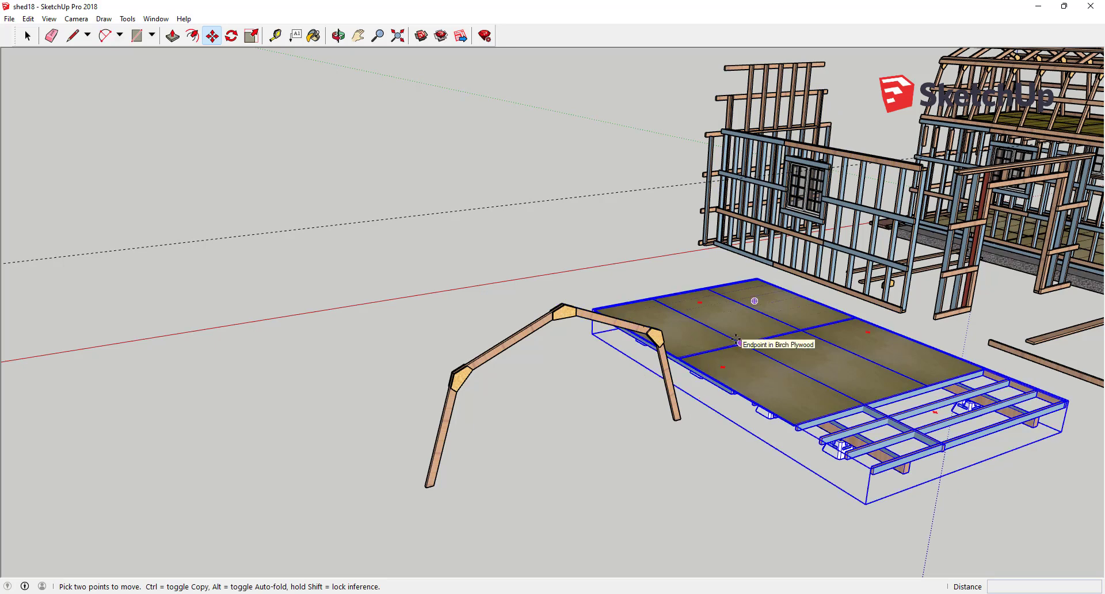
Step: Pan and zoom the view onto the assembled gambrel shed frame with its roof trusses
{"action": "key", "text": "h"}
{"action": "left_click_drag", "start_coordinate": [779, 331], "coordinate": [267, 382]}
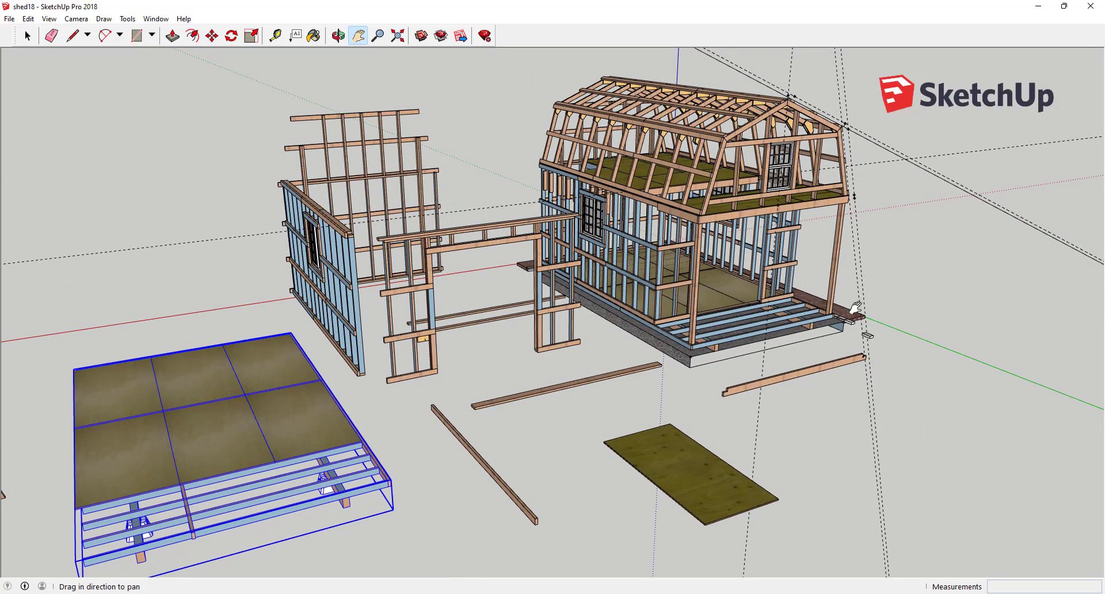
{"action": "left_click_drag", "start_coordinate": [856, 308], "coordinate": [770, 361]}
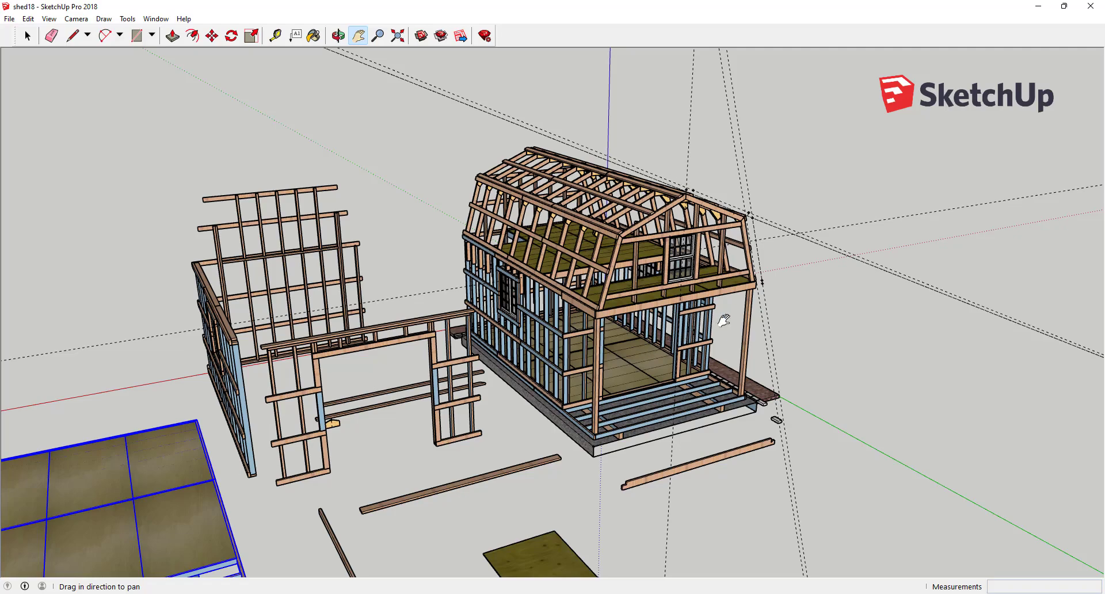
{"action": "left_click_drag", "start_coordinate": [697, 327], "coordinate": [644, 364]}
{"action": "scroll", "coordinate": [645, 364], "scroll_direction": "up", "scroll_amount": 5}
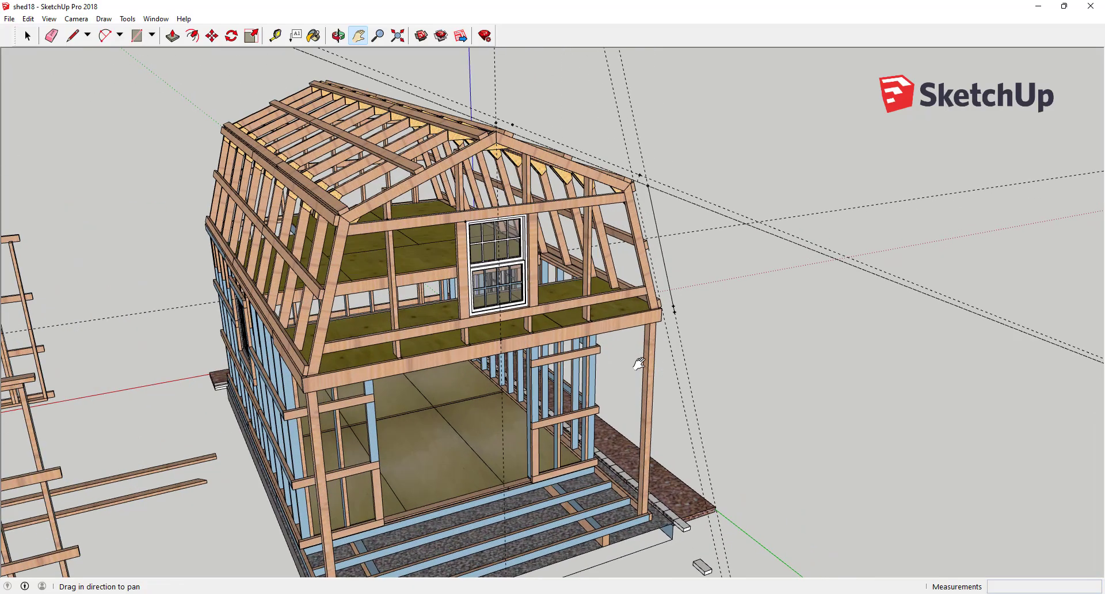